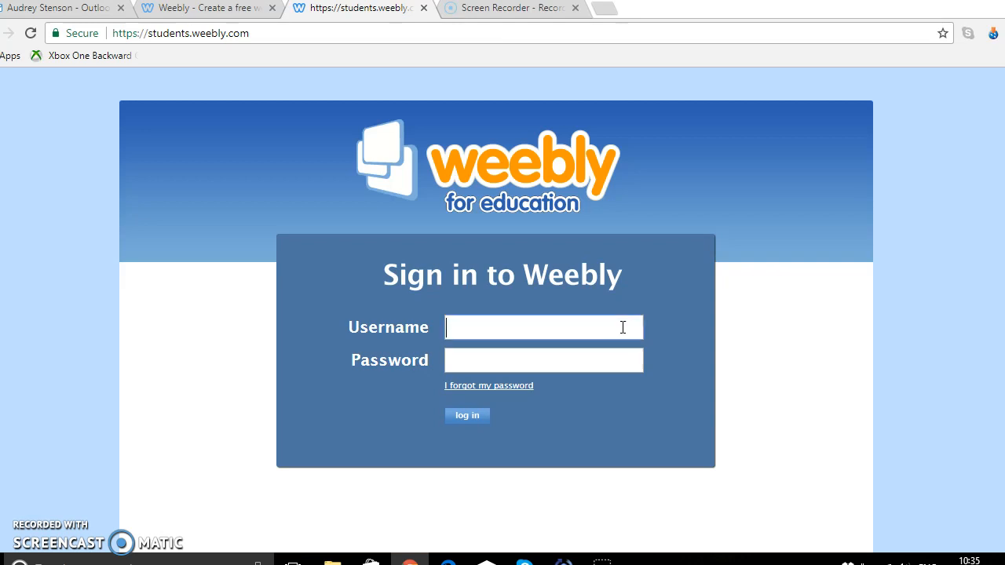
Enter the student username, correct it, add the password and log in to Weebly for Education
type("iad")
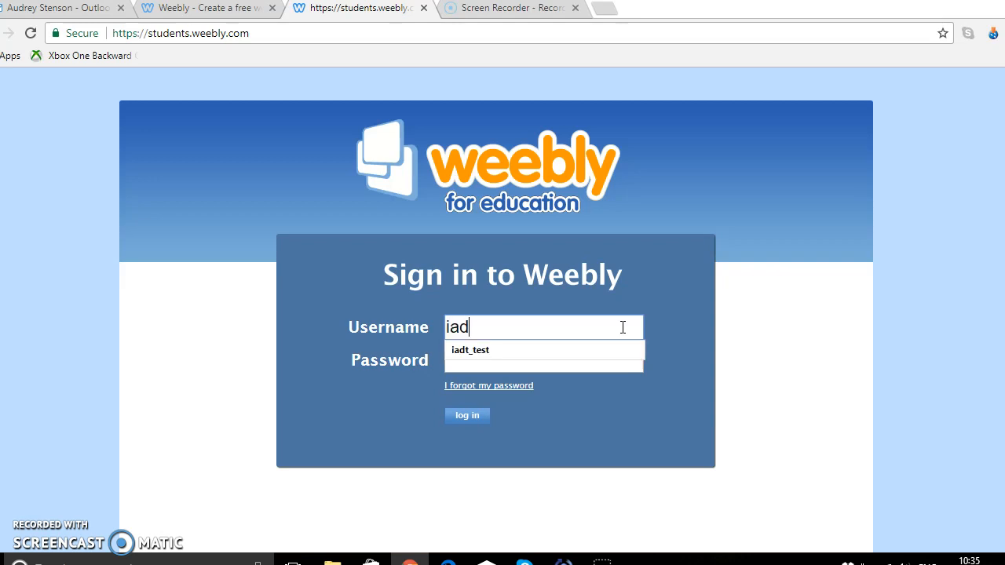
type("t_vaccount")
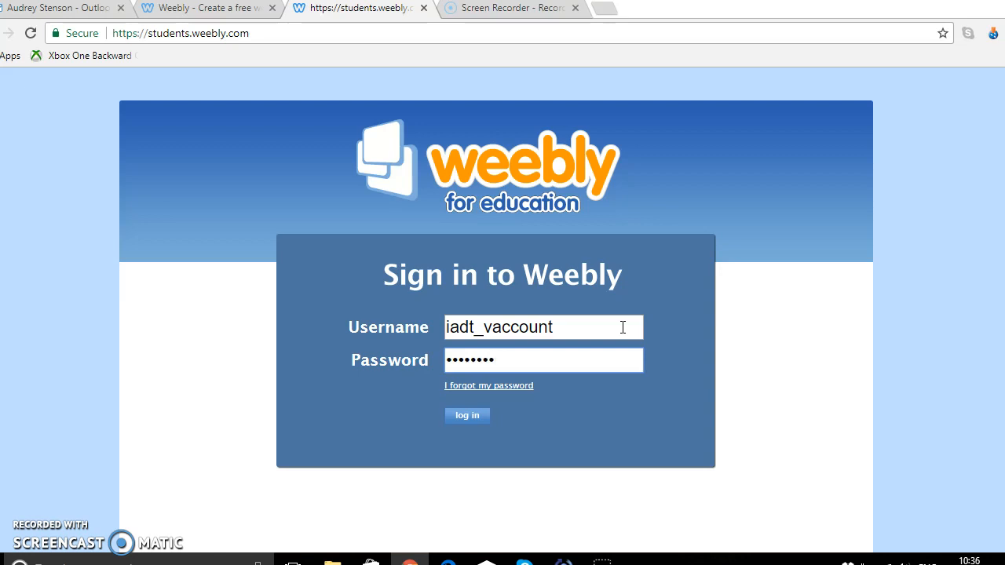
left_click(623, 327)
left_click(449, 328)
left_click(474, 417)
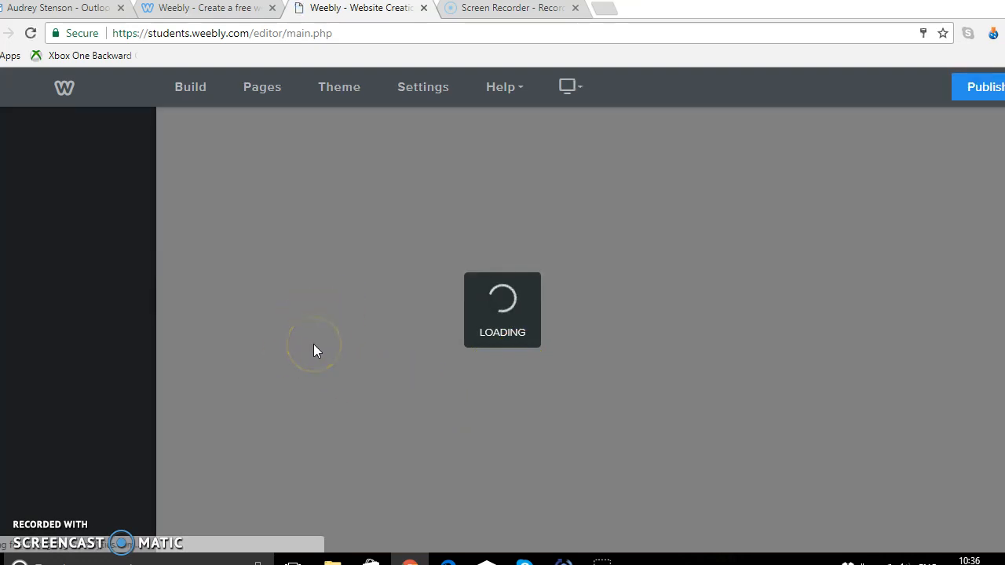
Claim the free video-eportfolio.weebly.com subdomain and continue into the site editor
left_click_drag(334, 33, 113, 33)
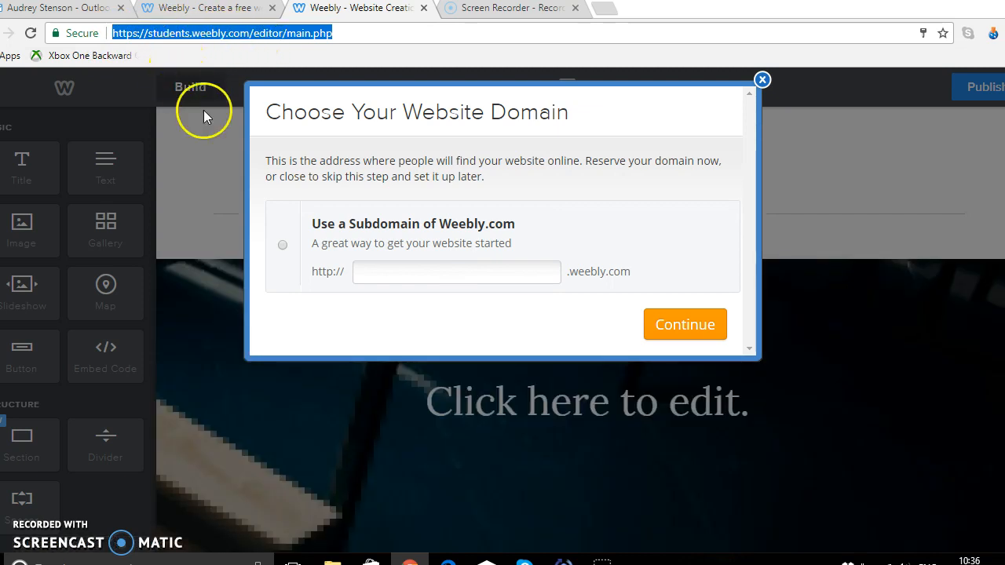
left_click(395, 273)
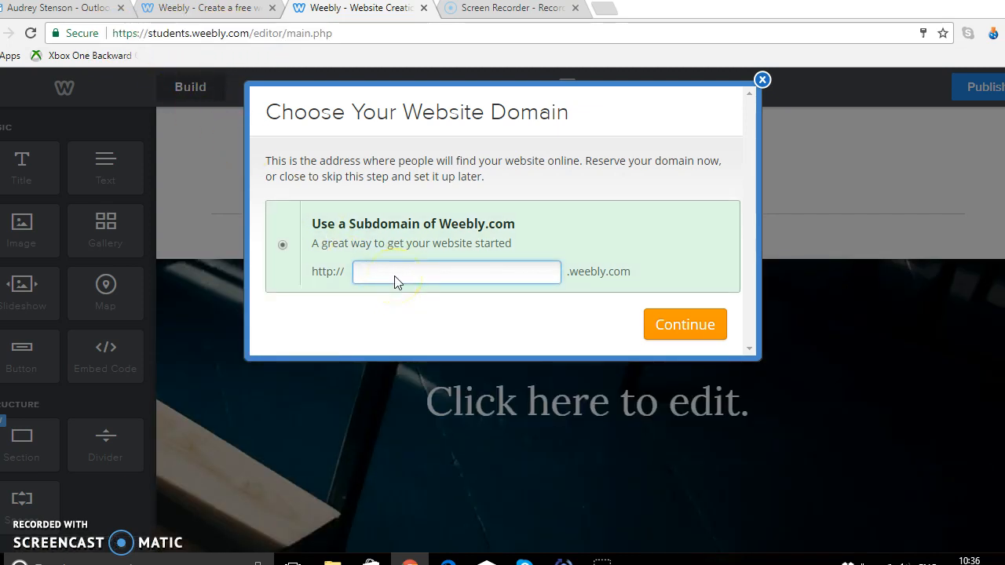
type("video")
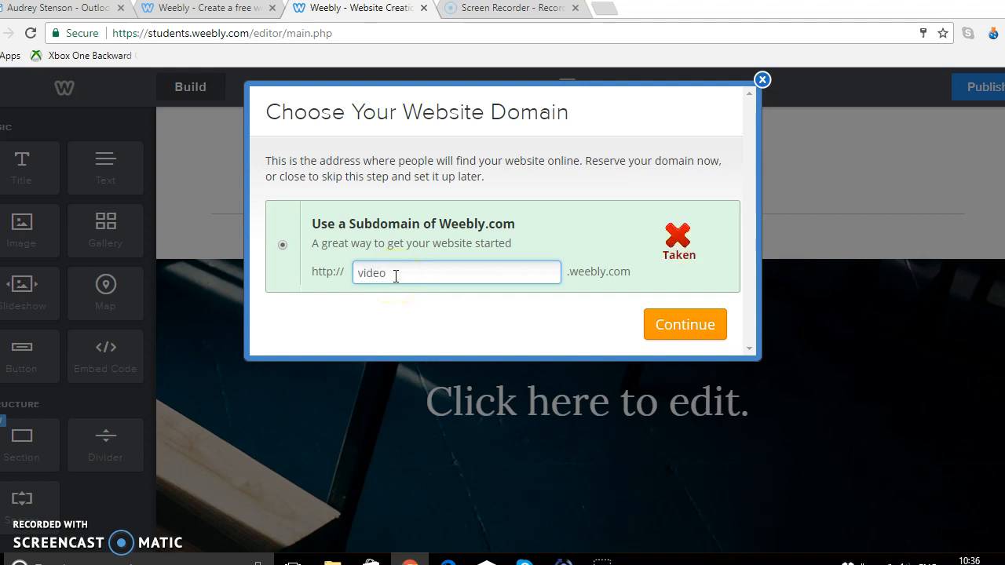
type("-export")
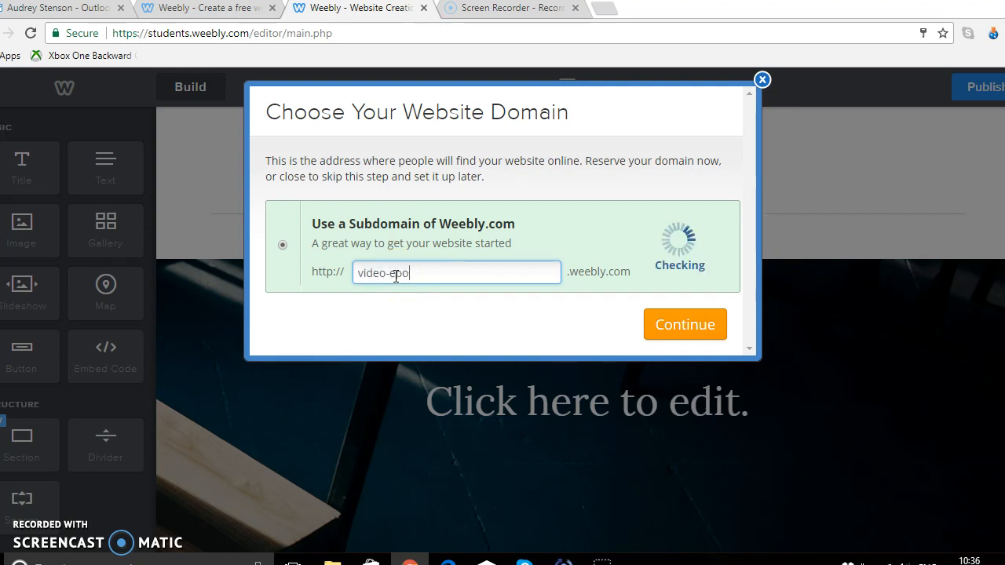
type("folio")
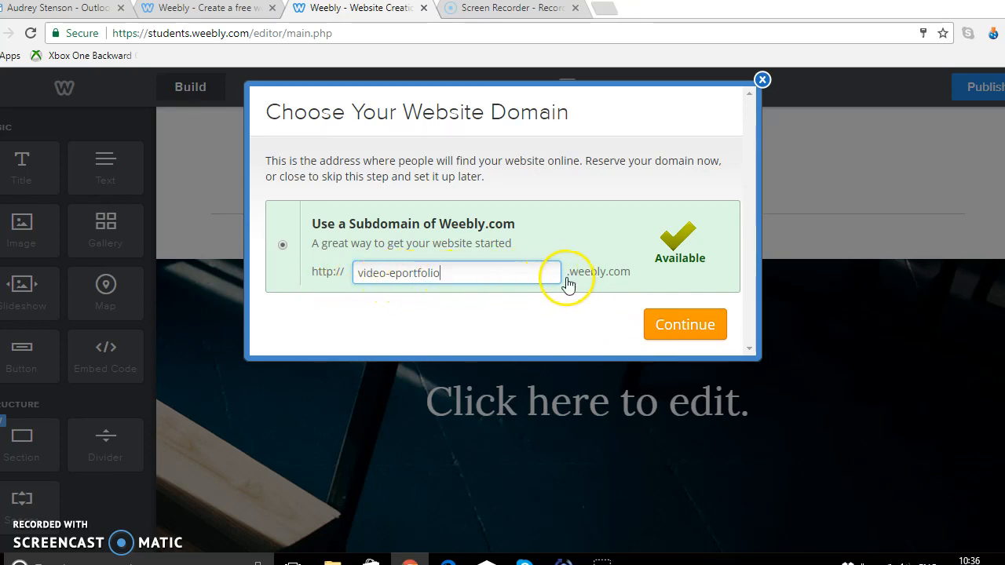
left_click(704, 332)
left_click(479, 322)
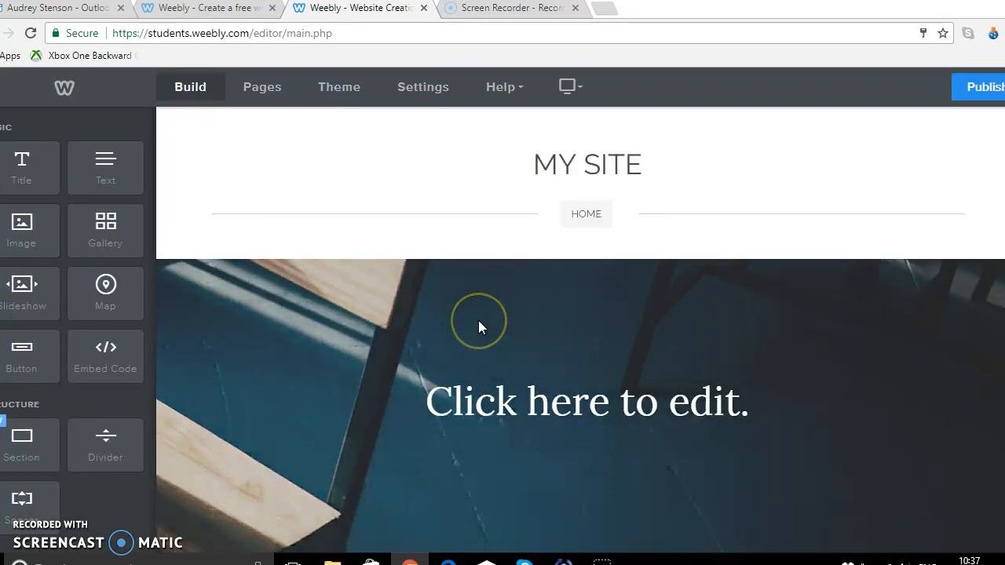
Open the Theme settings from the editor's top bar
left_click(512, 209)
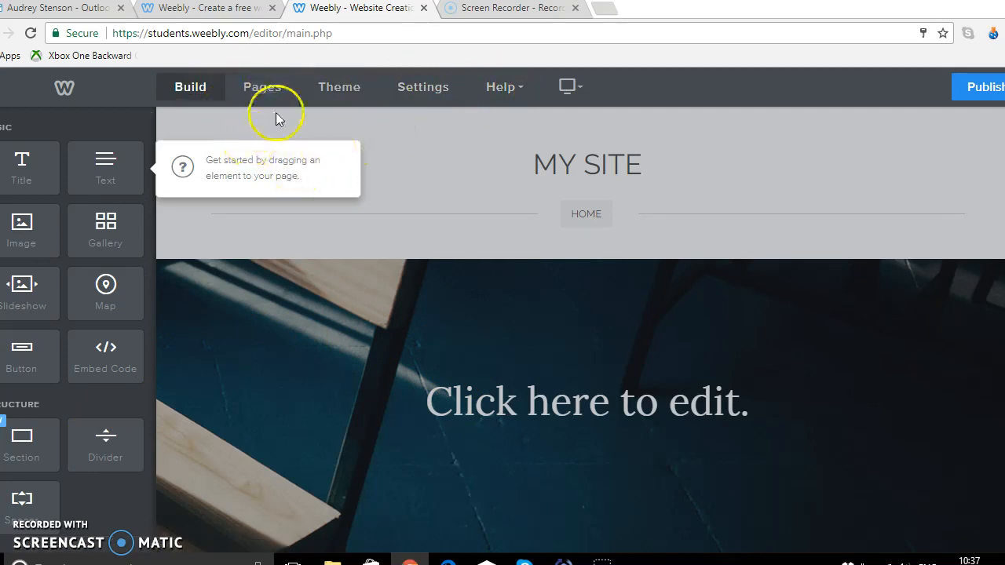
left_click(337, 91)
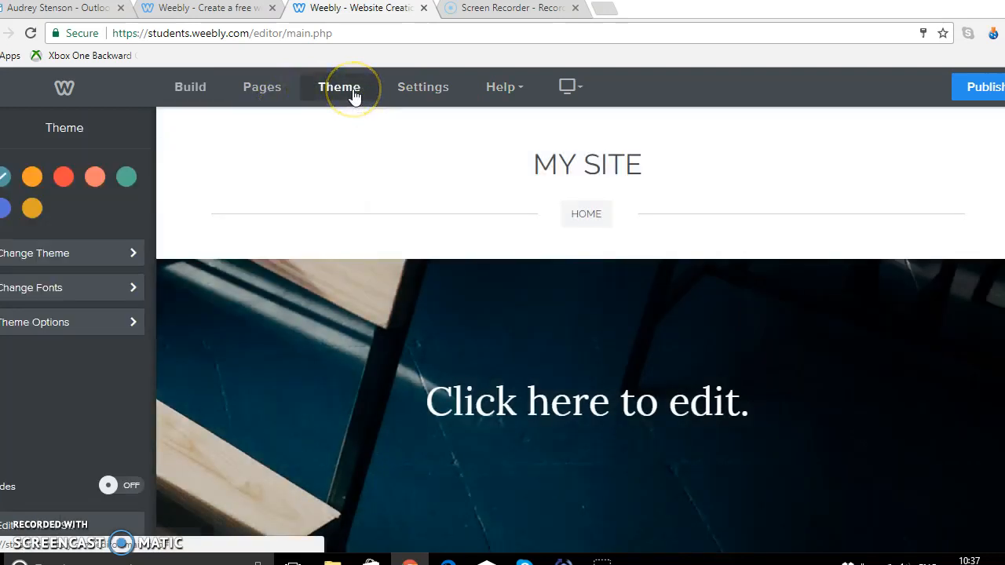
Open Change Theme and browse the Online Store designs like Edison, Avenue and Srly
left_click(64, 262)
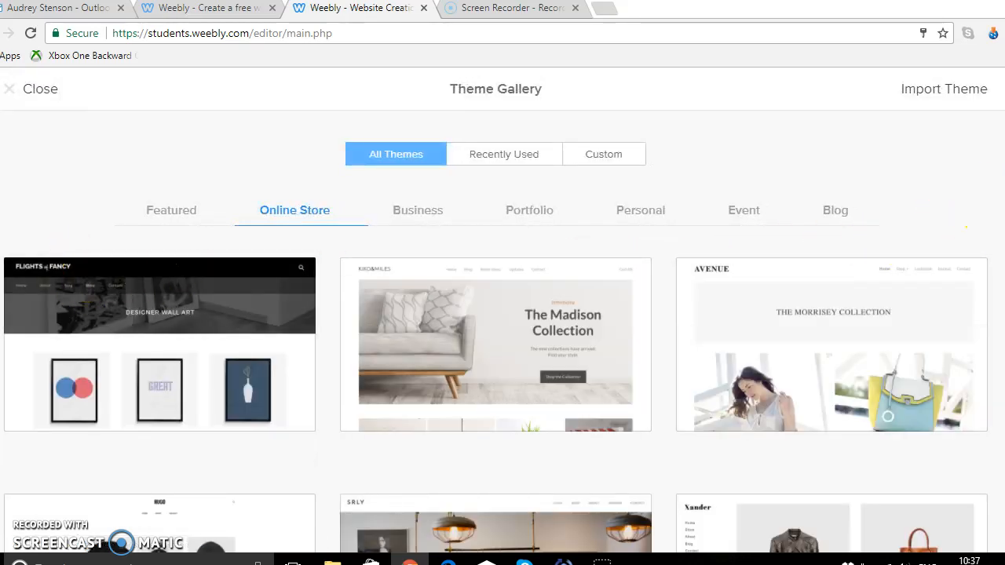
scroll(966, 227, "down", 3)
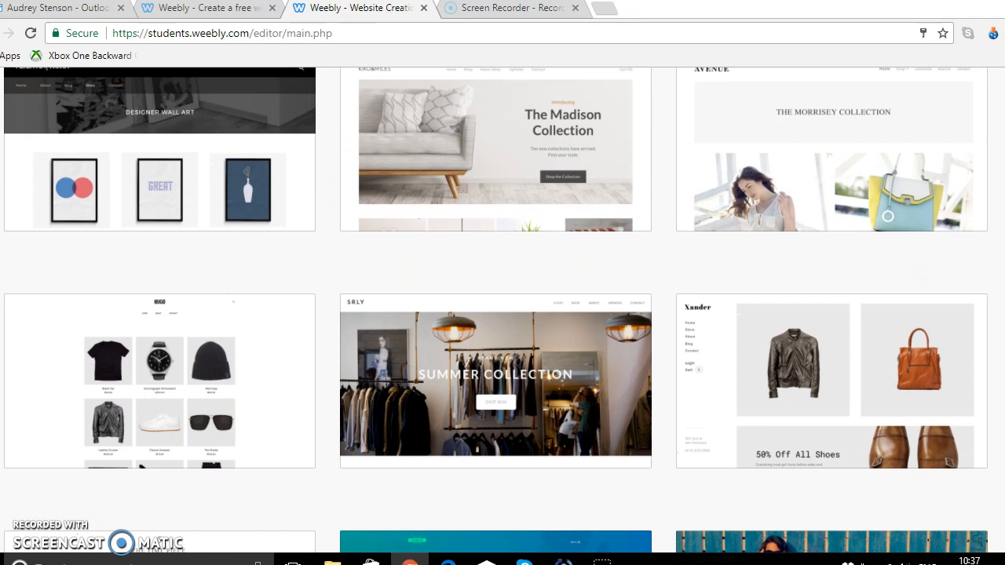
scroll(887, 216, "down", 1)
scroll(887, 216, "down", 2)
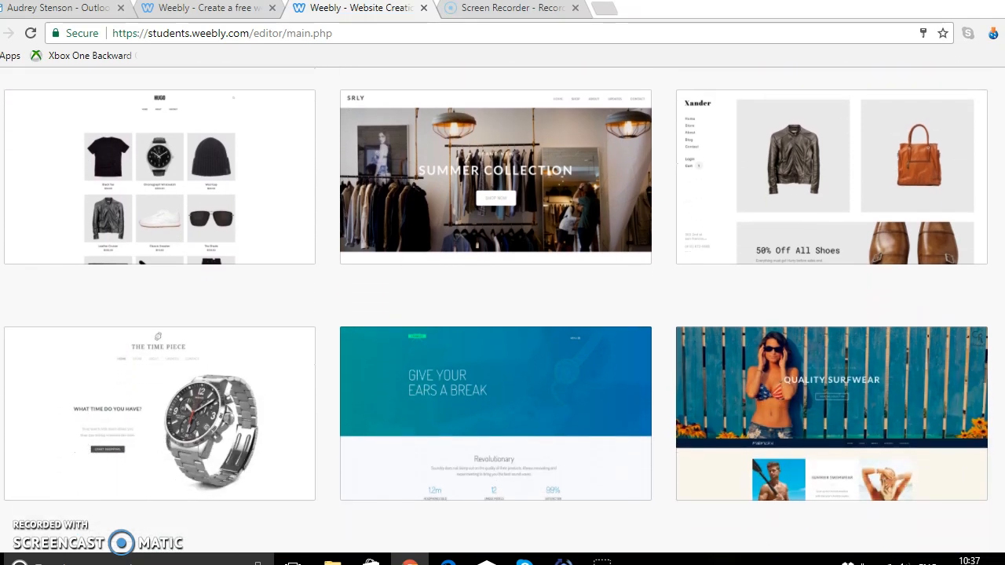
scroll(887, 286, "up", 4)
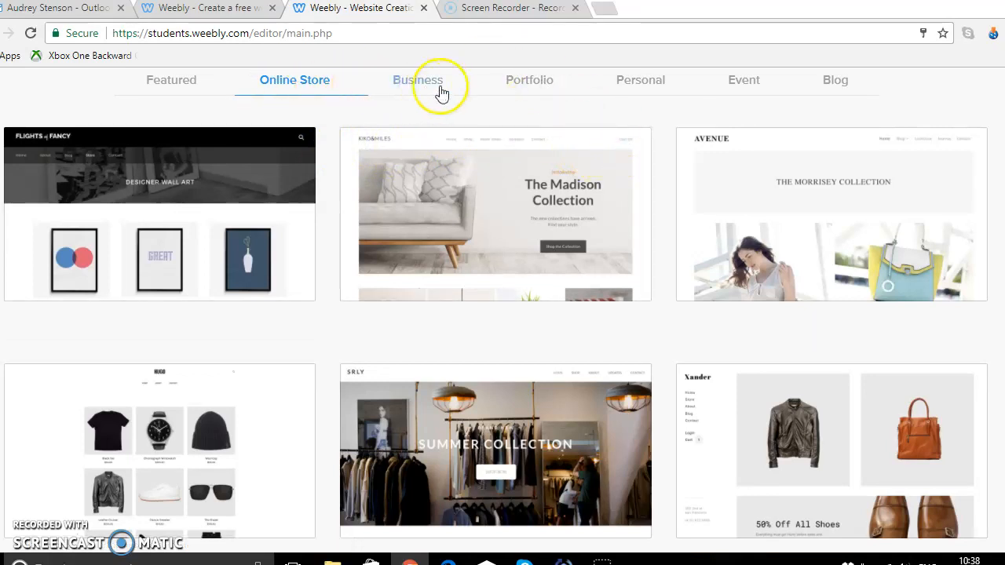
Filter the gallery to Portfolio themes and choose Birdseye 2
left_click(528, 81)
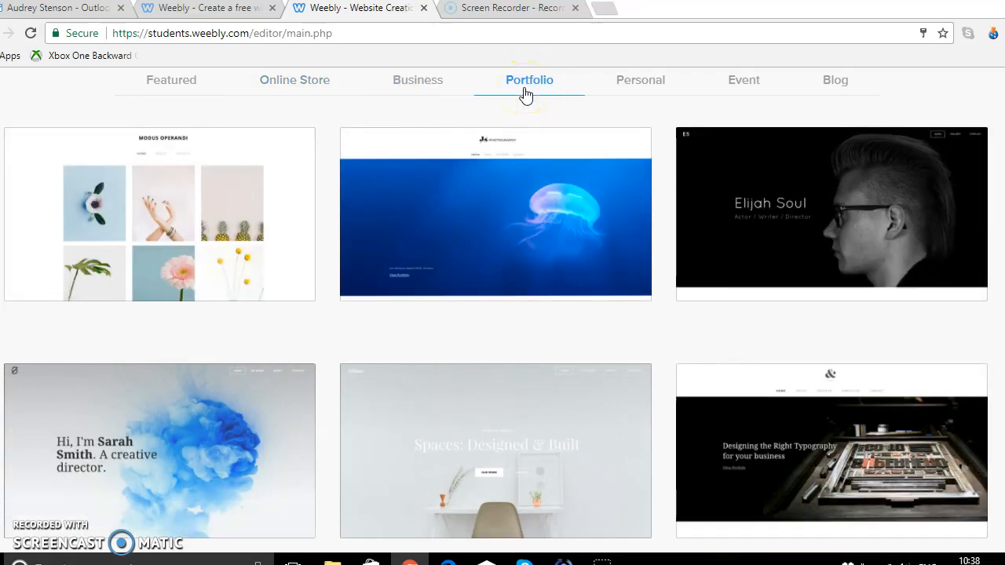
mouse_move(588, 251)
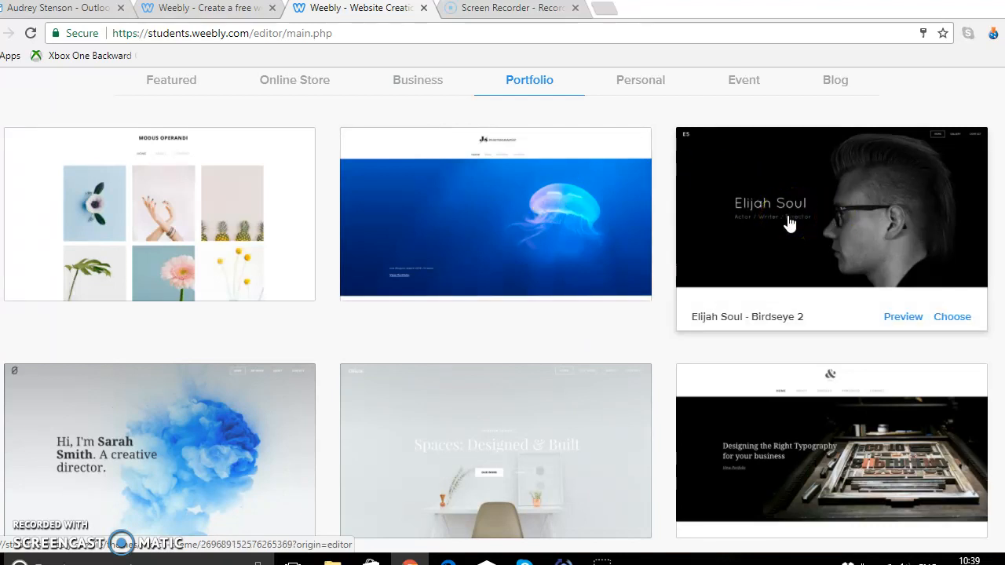
left_click(950, 315)
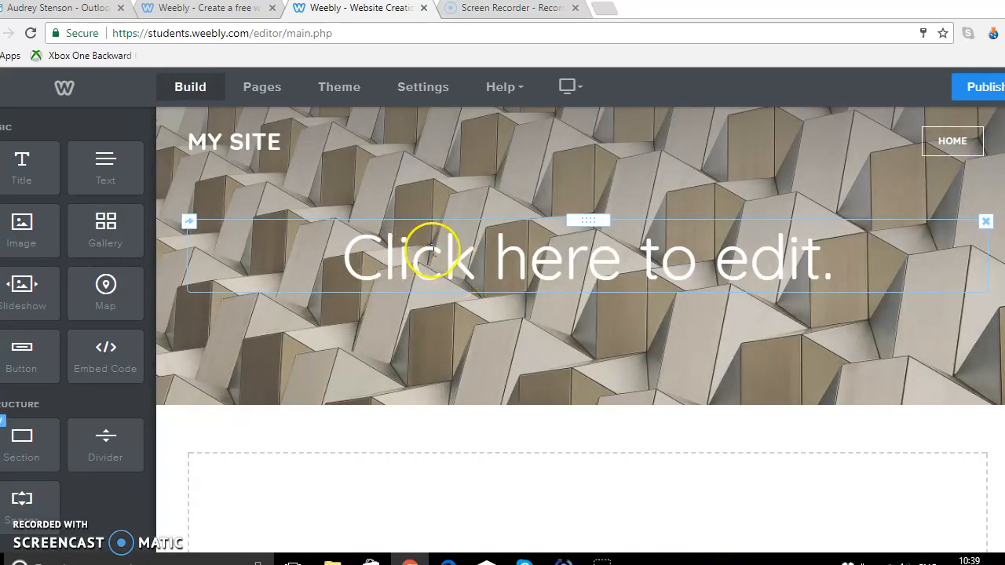
Replace the 'Click here to edit.' headline with the student's first name plus 'e-Portfolio'
mouse_move(197, 135)
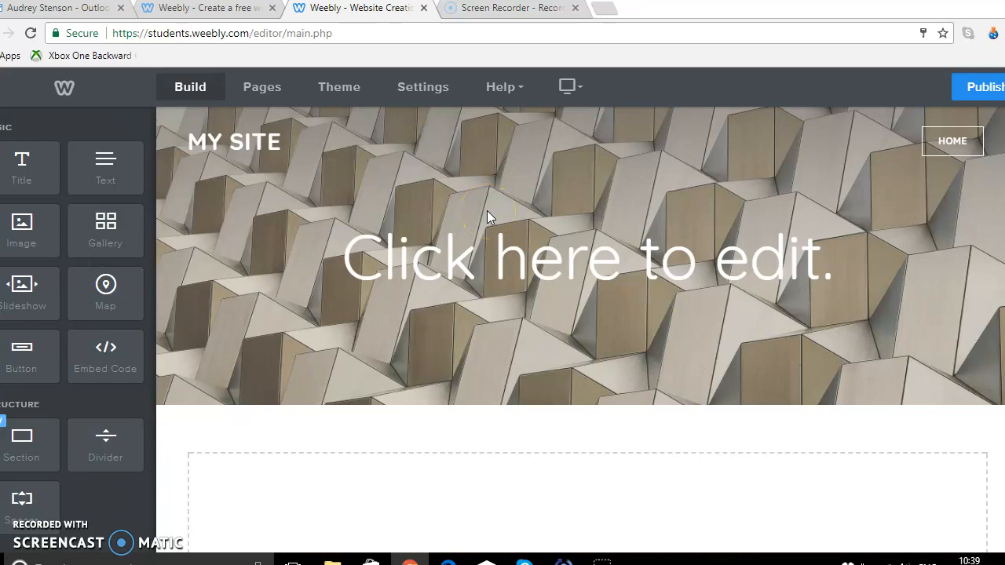
left_click(479, 264)
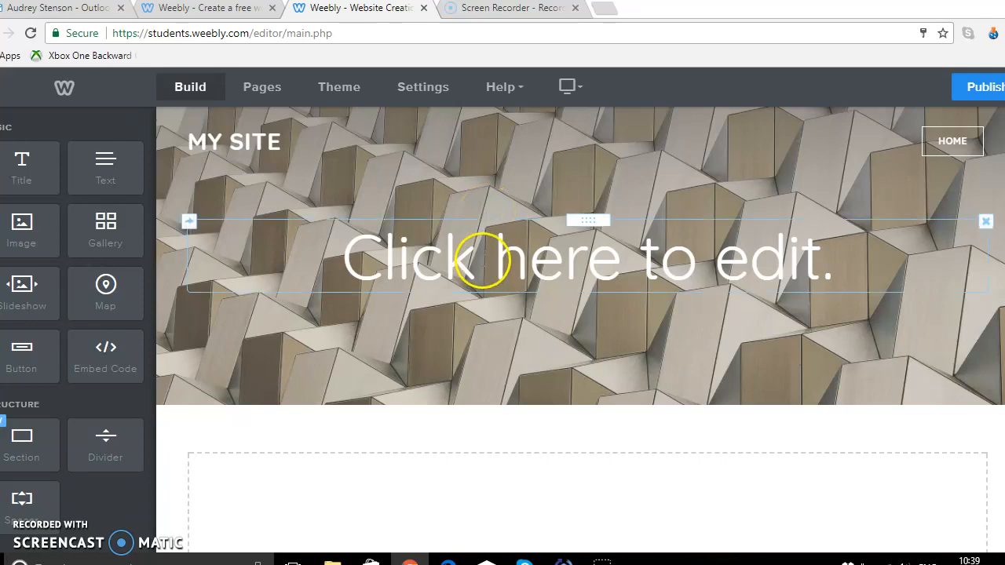
left_click(589, 259)
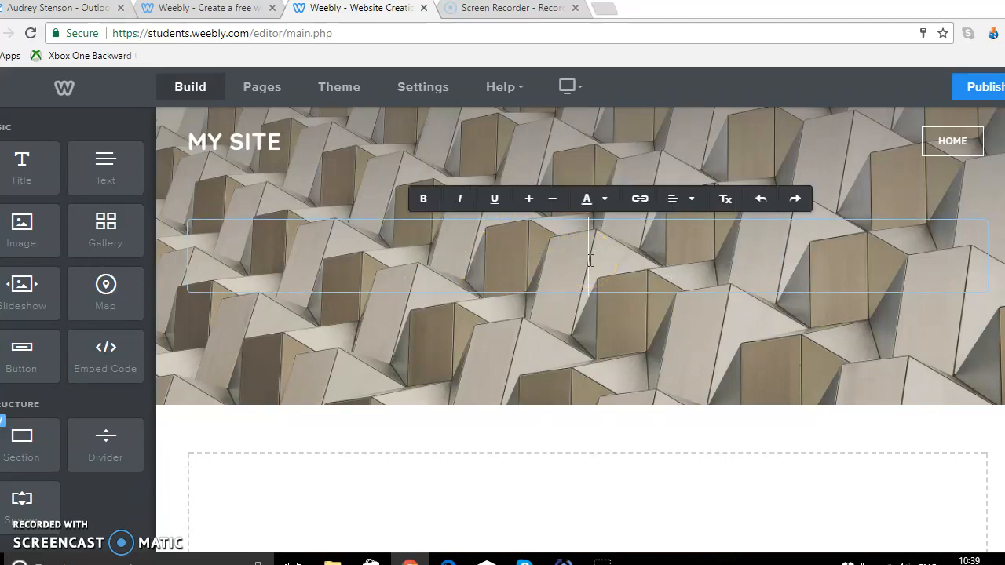
left_click(445, 153)
left_click(396, 263)
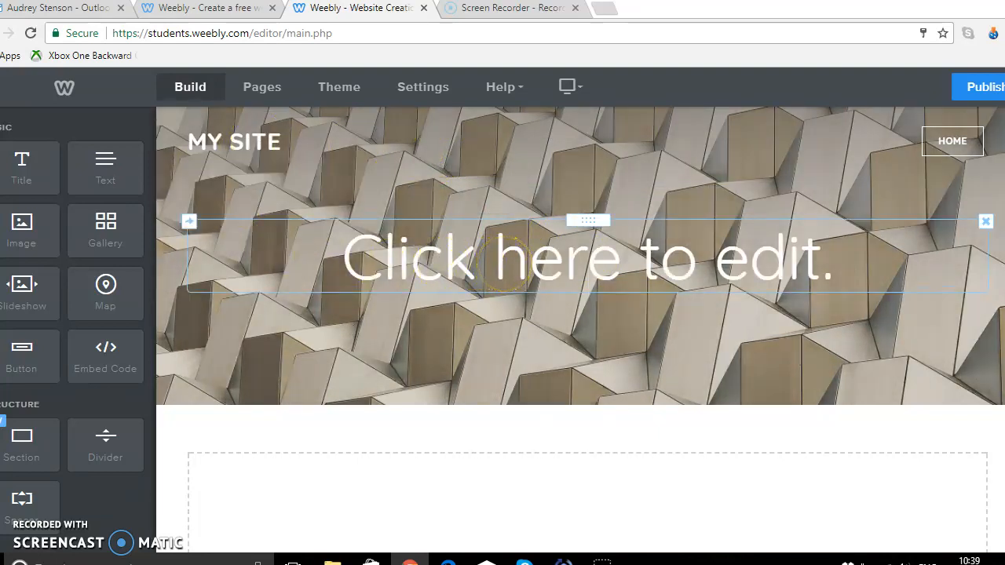
left_click(502, 275)
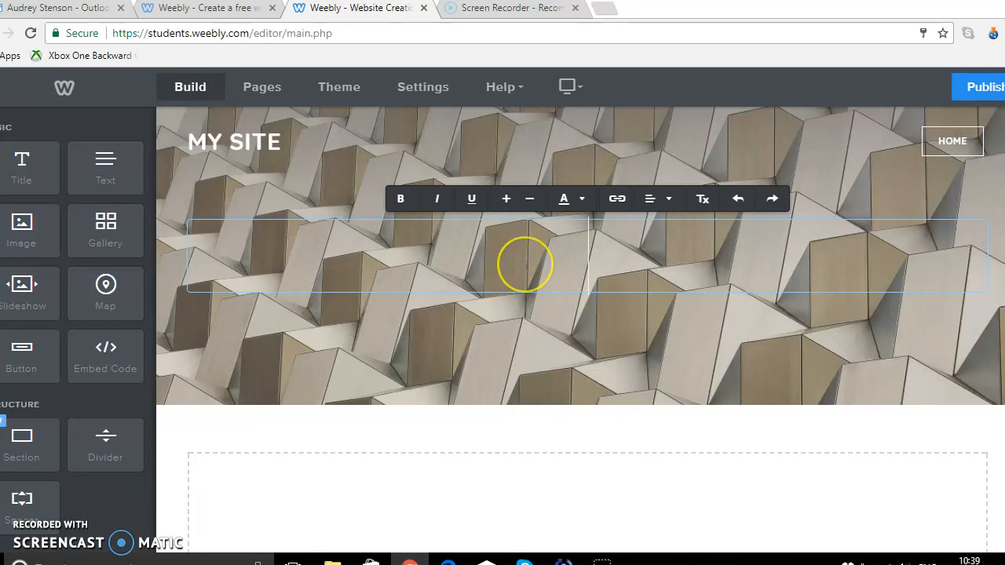
type("Audrey")
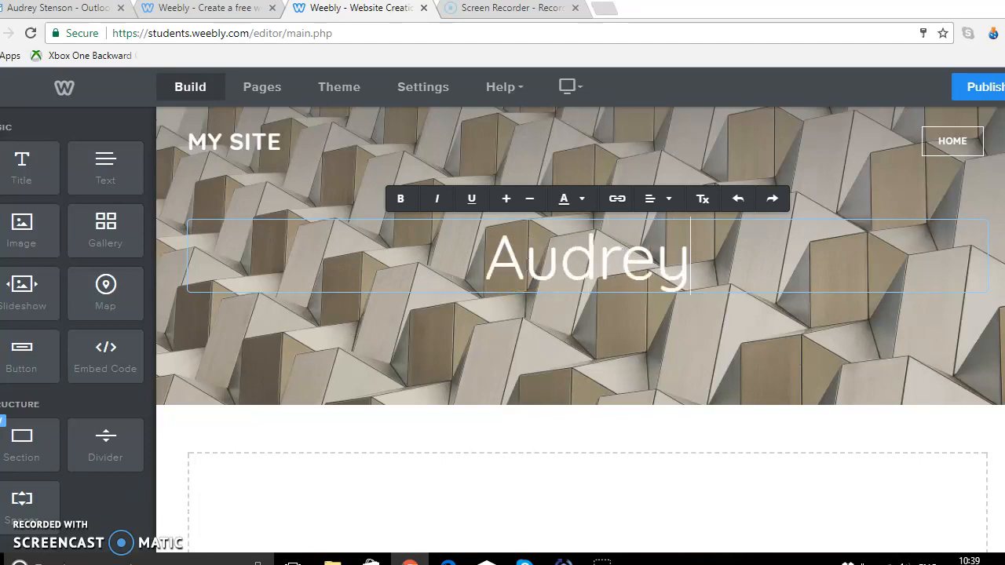
type("'s ")
type("e-")
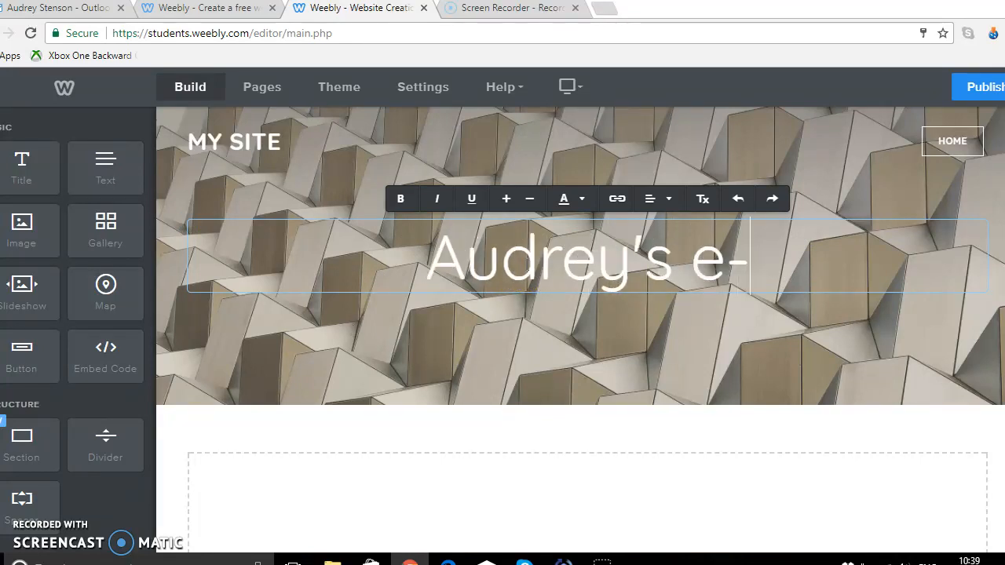
type("Portfo")
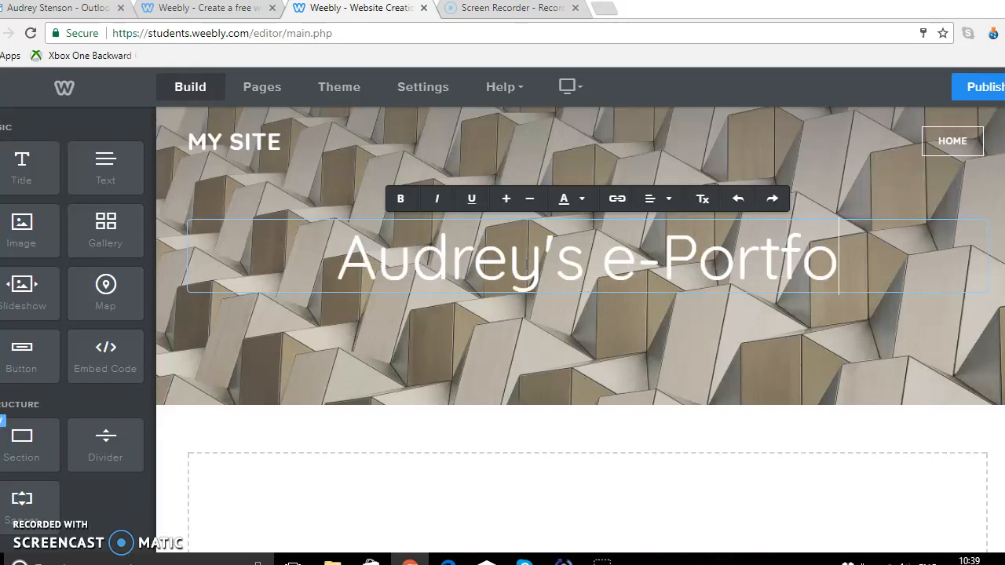
type("lio")
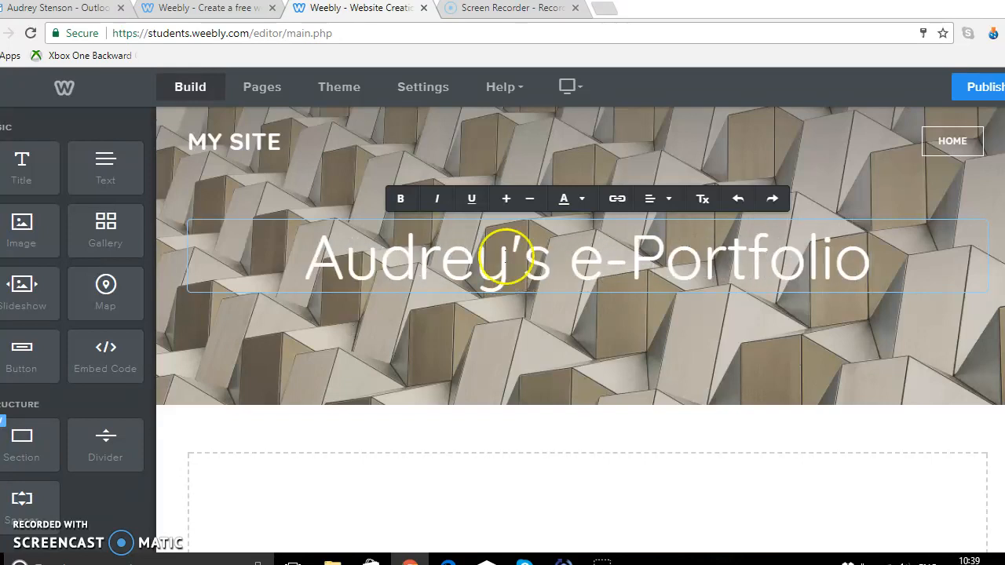
Make the word Portfolio one size smaller and colour it dark red
left_click_drag(875, 259, 631, 255)
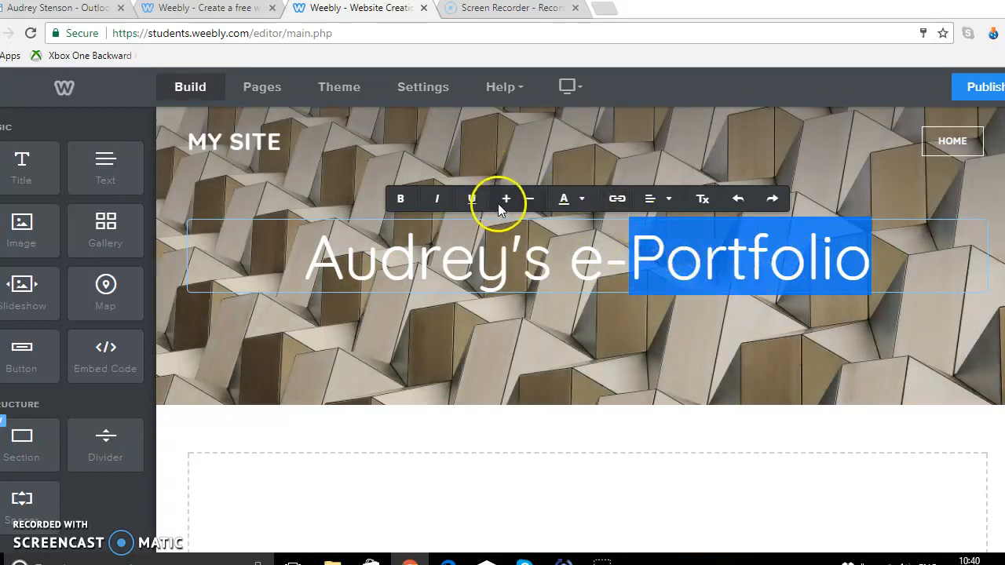
left_click(507, 200)
left_click(530, 201)
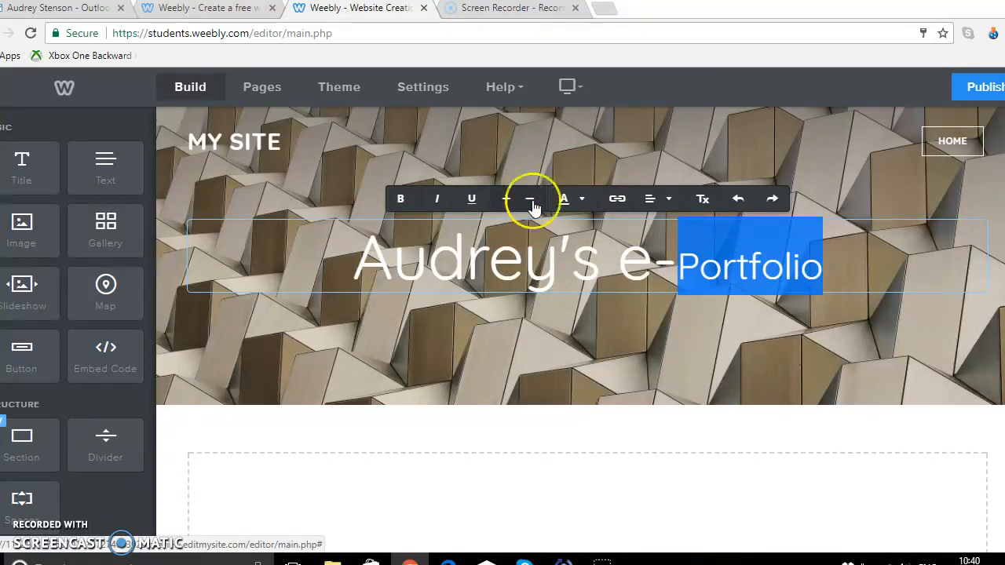
left_click(508, 203)
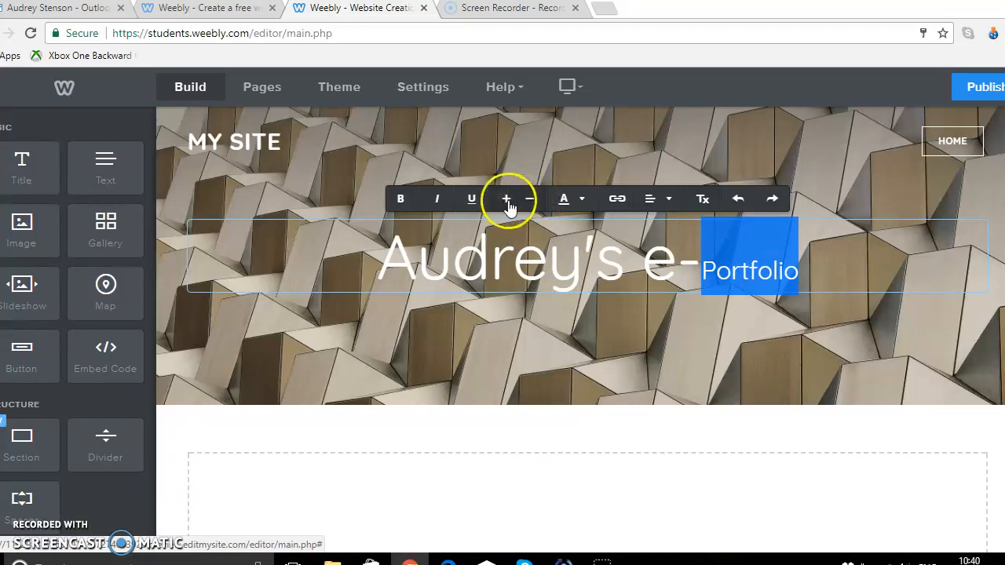
left_click(509, 205)
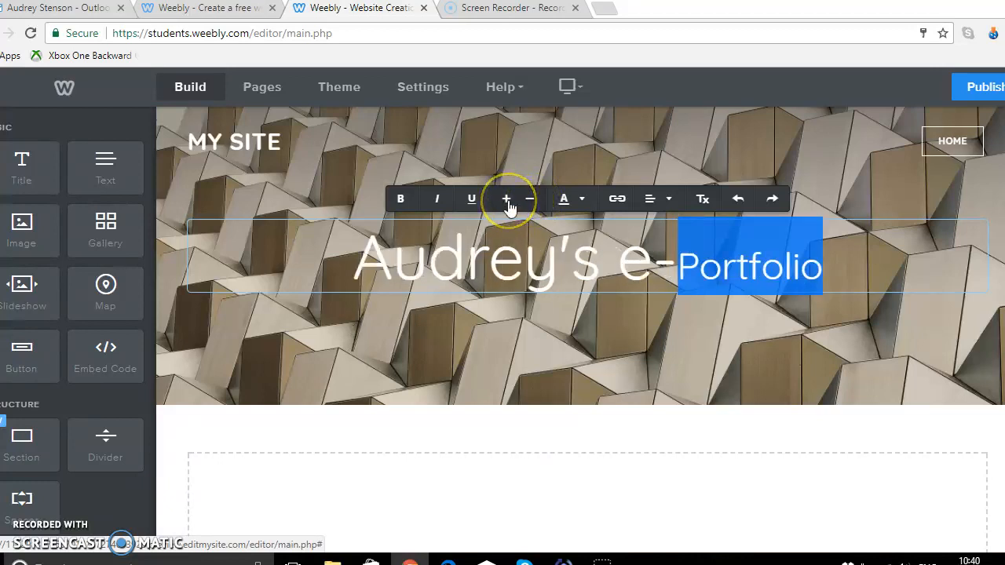
left_click(582, 201)
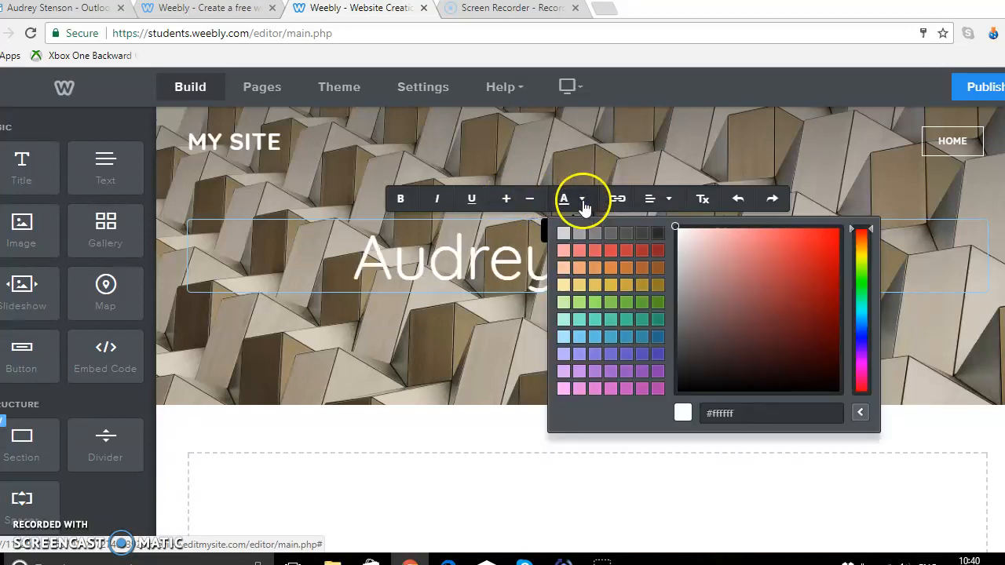
left_click(659, 253)
left_click(766, 336)
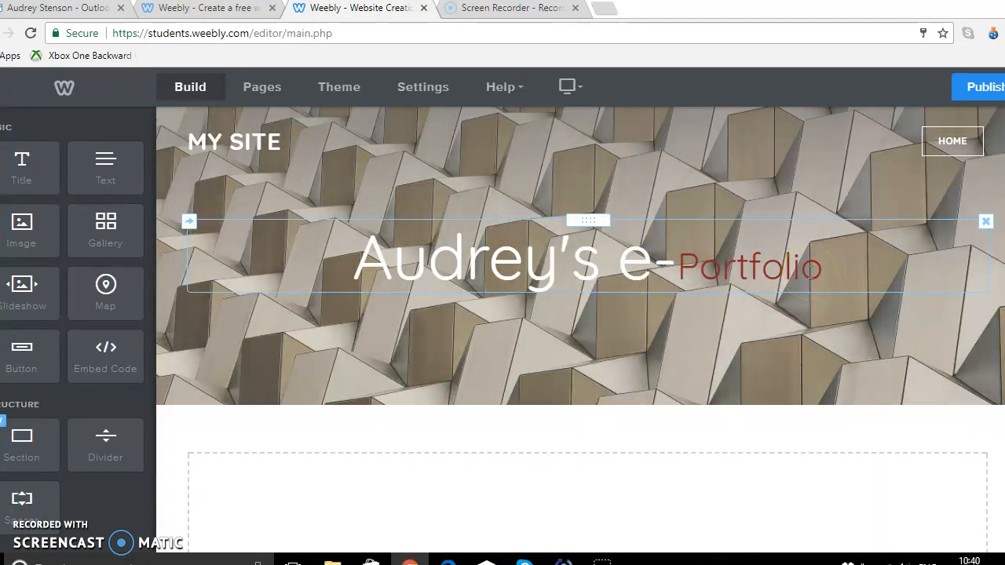
Colour the rest of the headline dark red as well
left_click(749, 207)
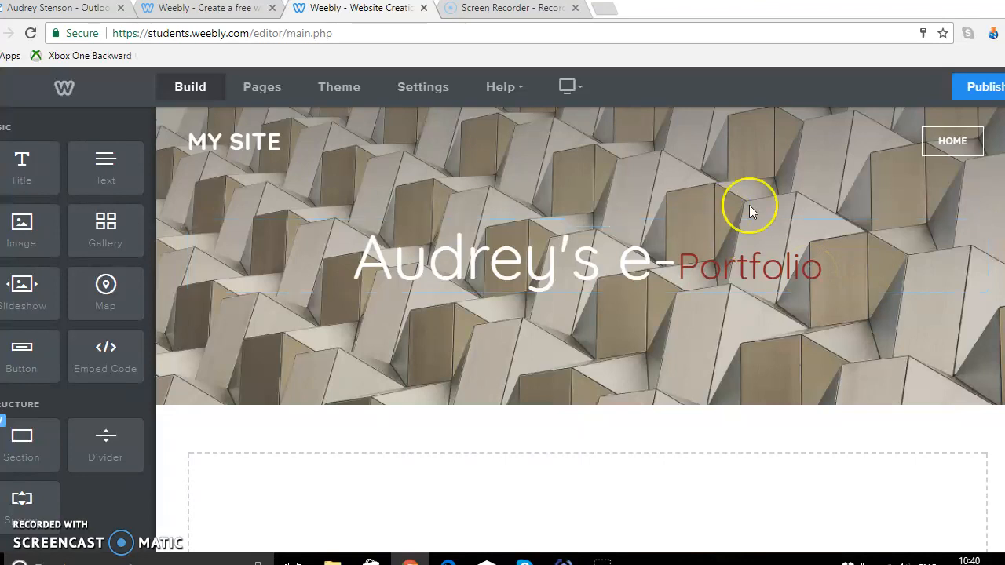
left_click_drag(824, 274, 337, 258)
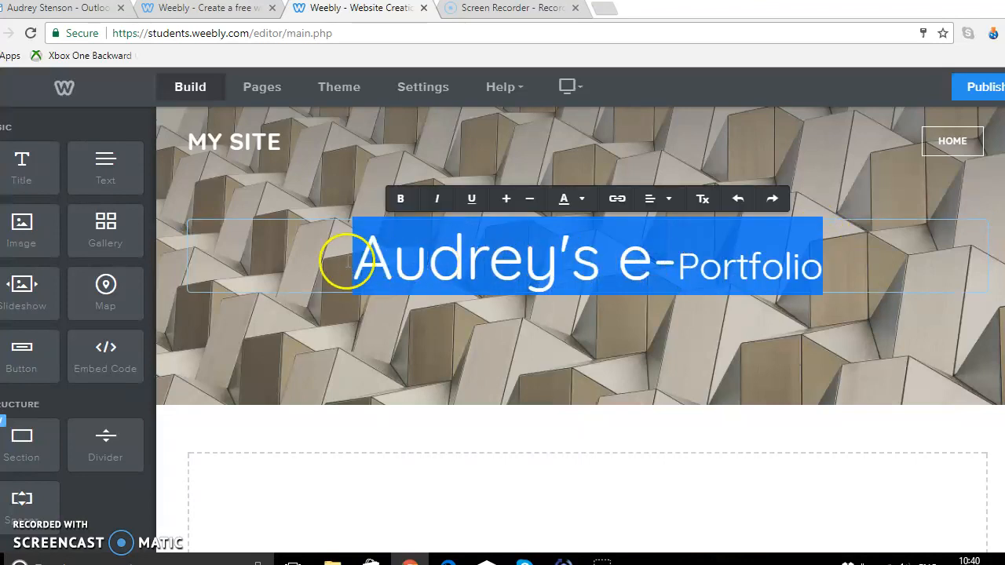
left_click(572, 198)
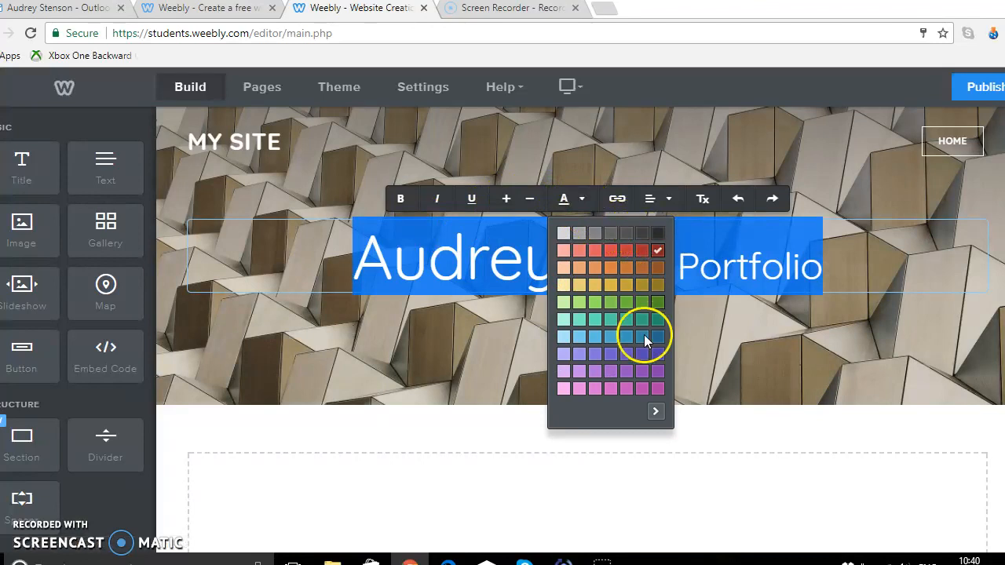
left_click(742, 314)
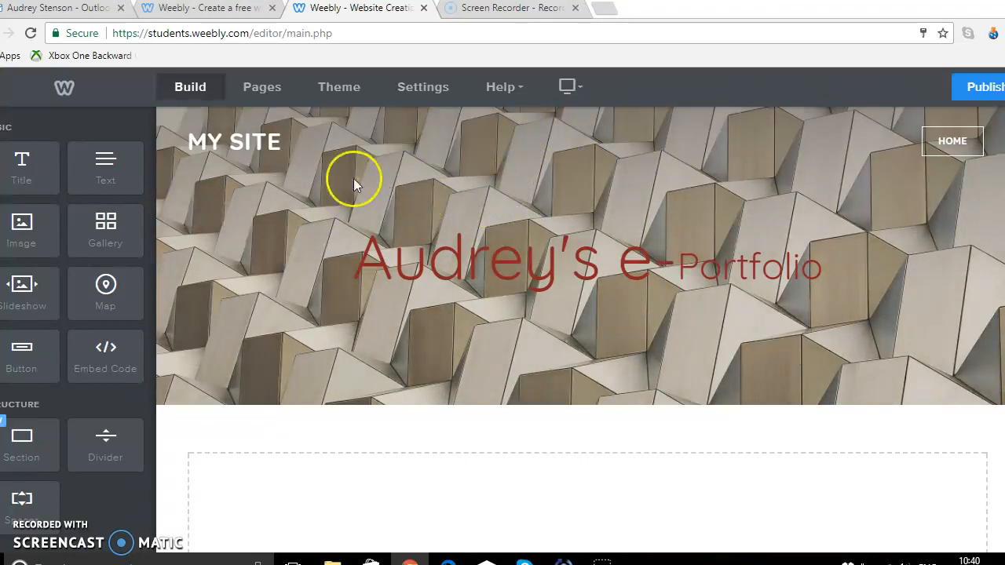
Change the MY SITE site title to DL124
left_click(240, 142)
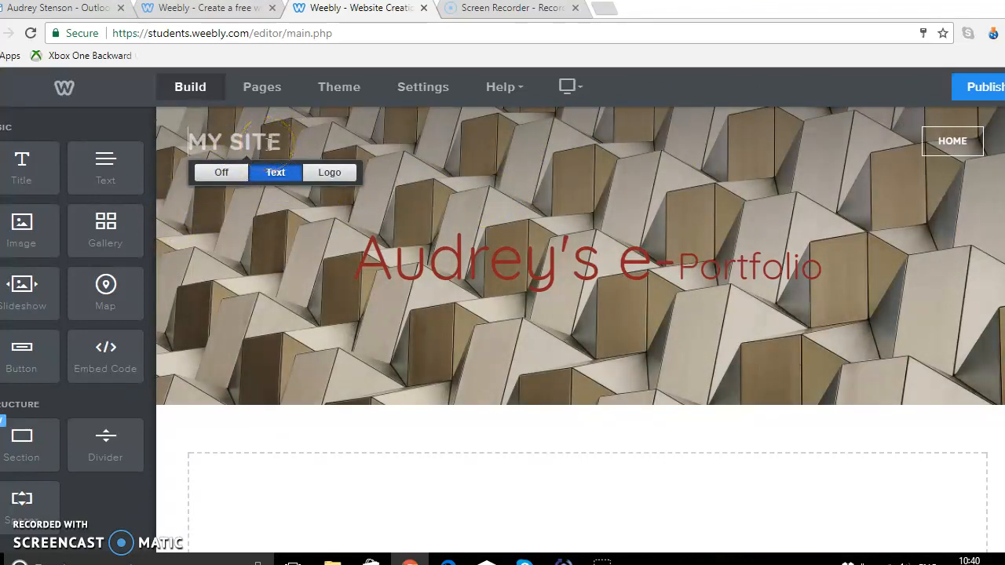
left_click(282, 143)
left_click_drag(282, 144, 191, 141)
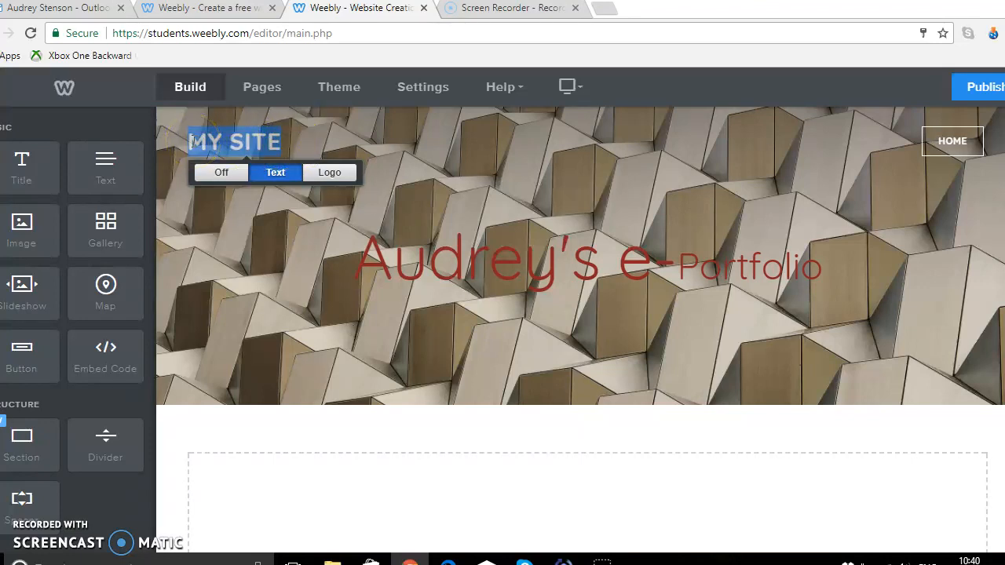
type("DL124")
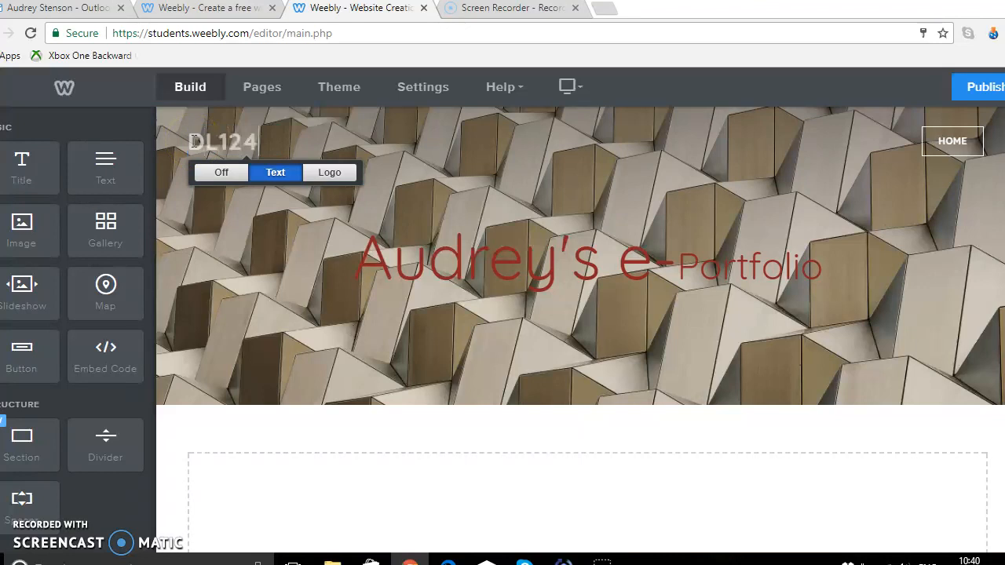
left_click(197, 95)
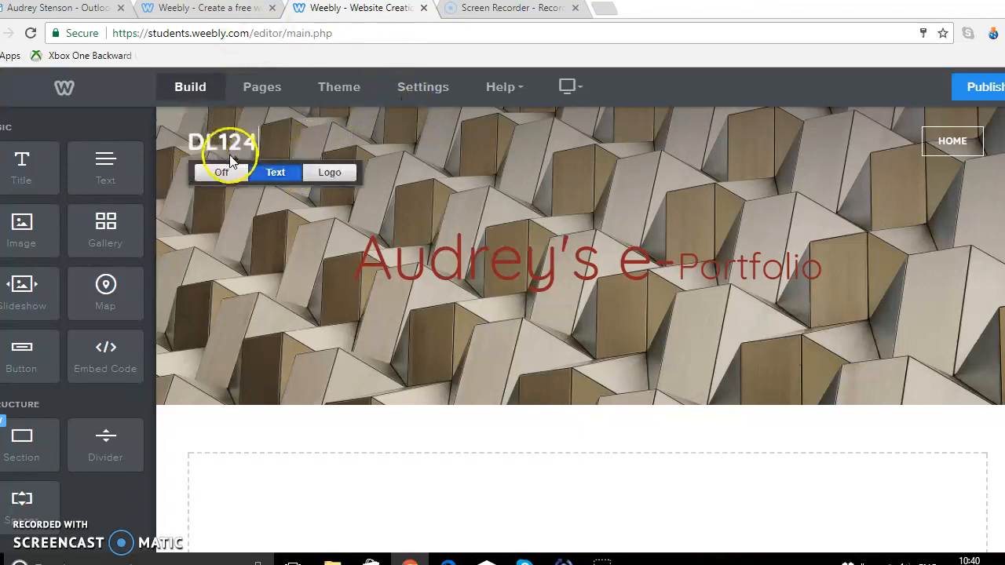
left_click(241, 221)
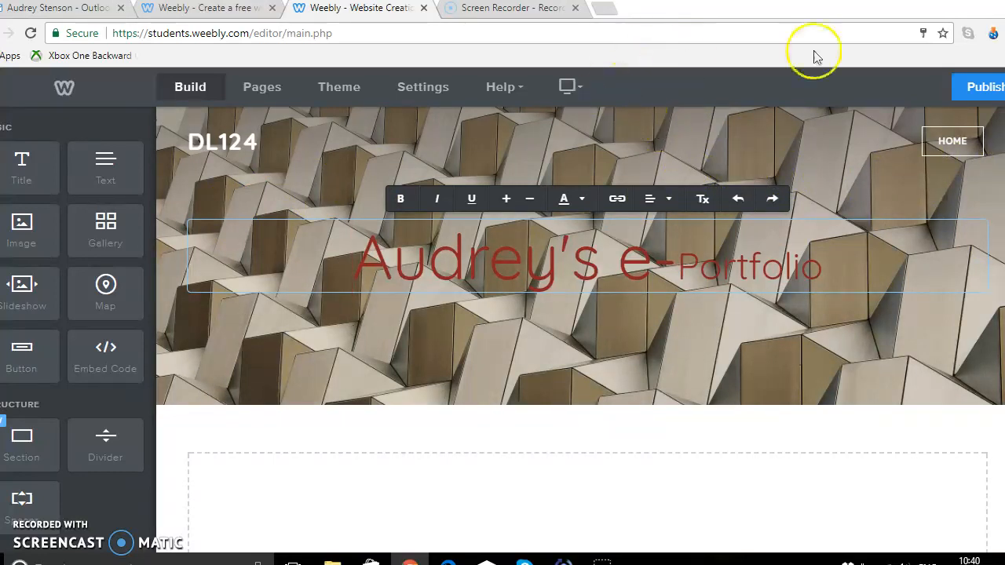
Publish to video-eportfolio.weebly.com, dismiss the Oops error, and publish again
left_click(983, 90)
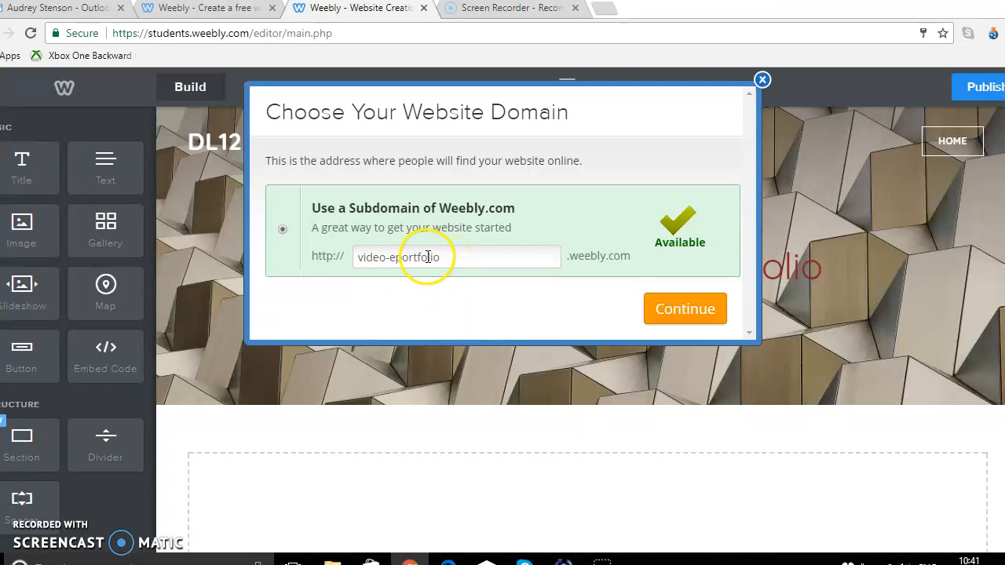
left_click(688, 314)
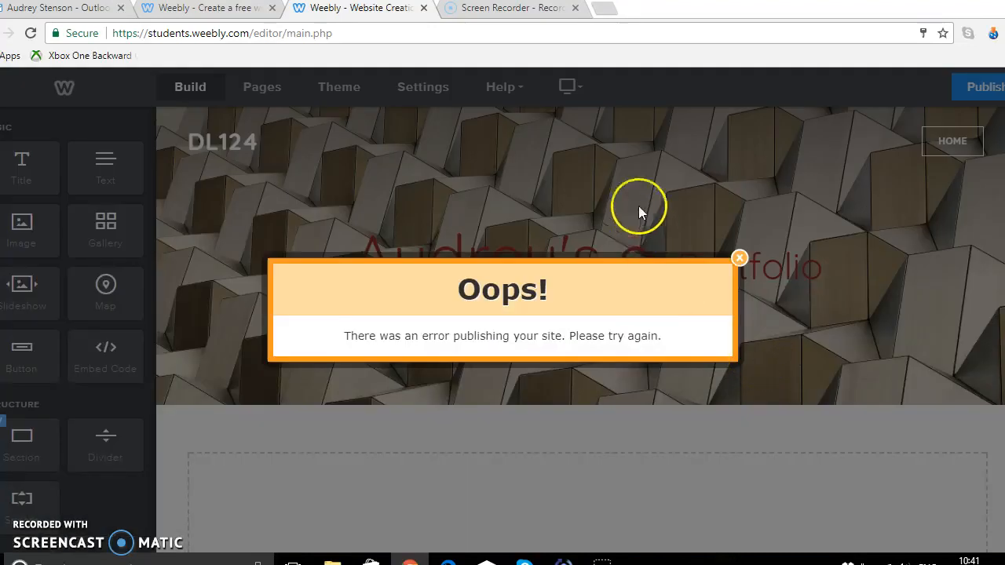
left_click(739, 258)
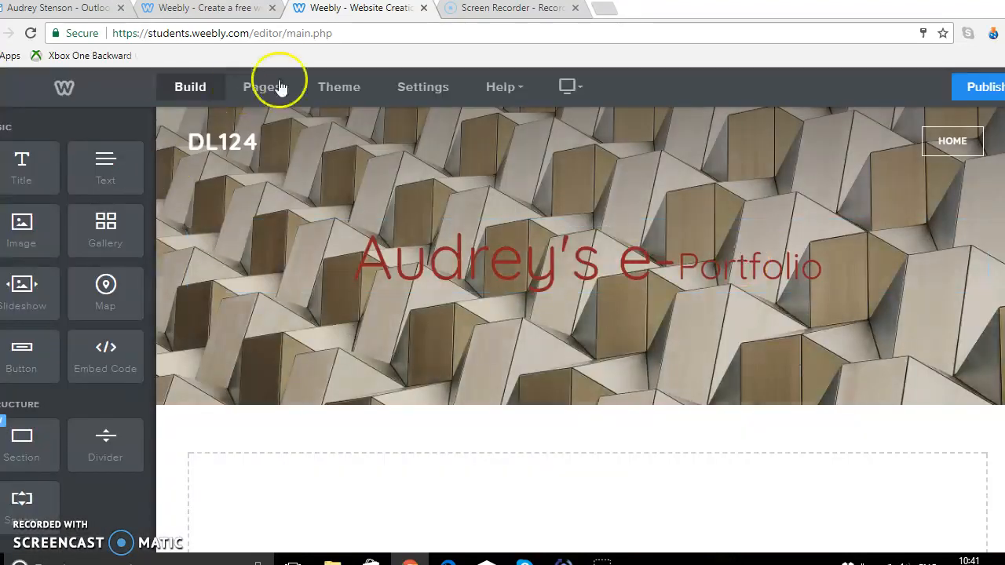
left_click(981, 88)
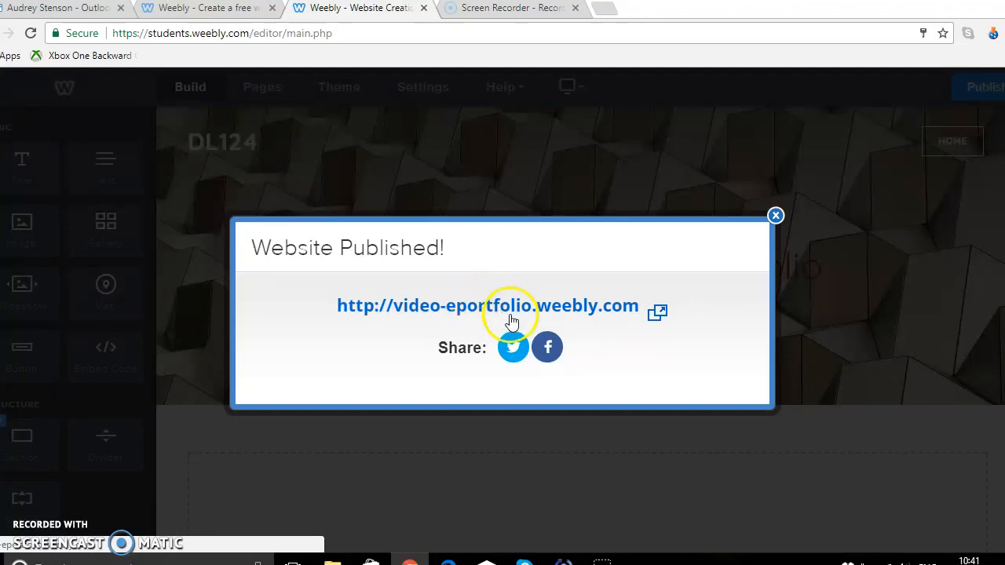
Open the published site in a new tab, log in with the site password, and decline saving it
left_click(469, 314)
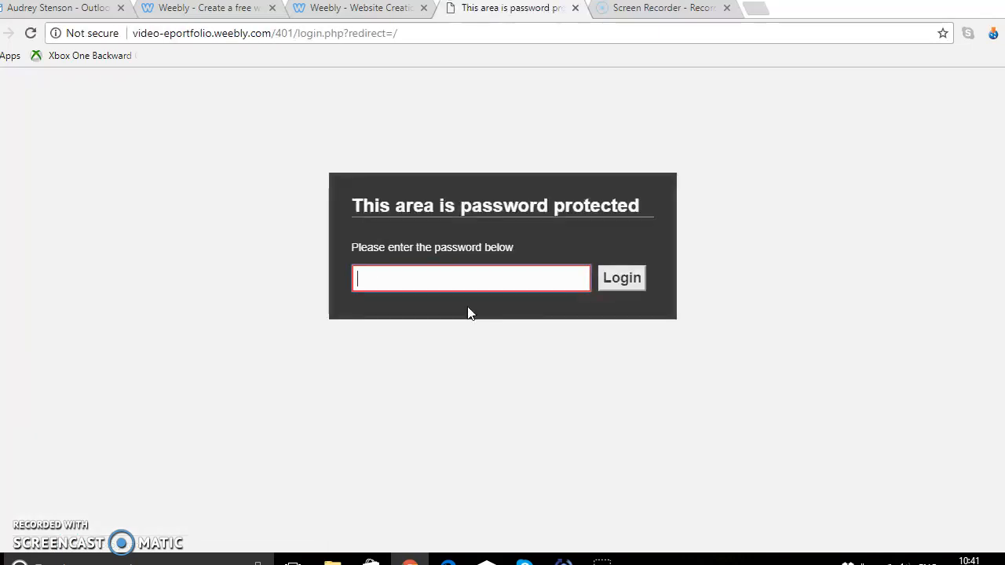
left_click(470, 278)
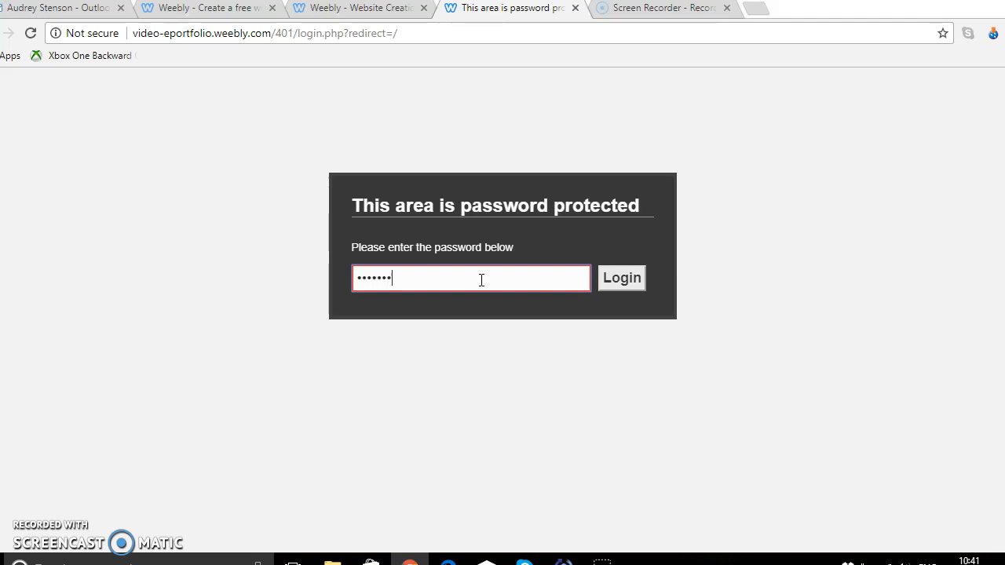
left_click(509, 280)
left_click(621, 283)
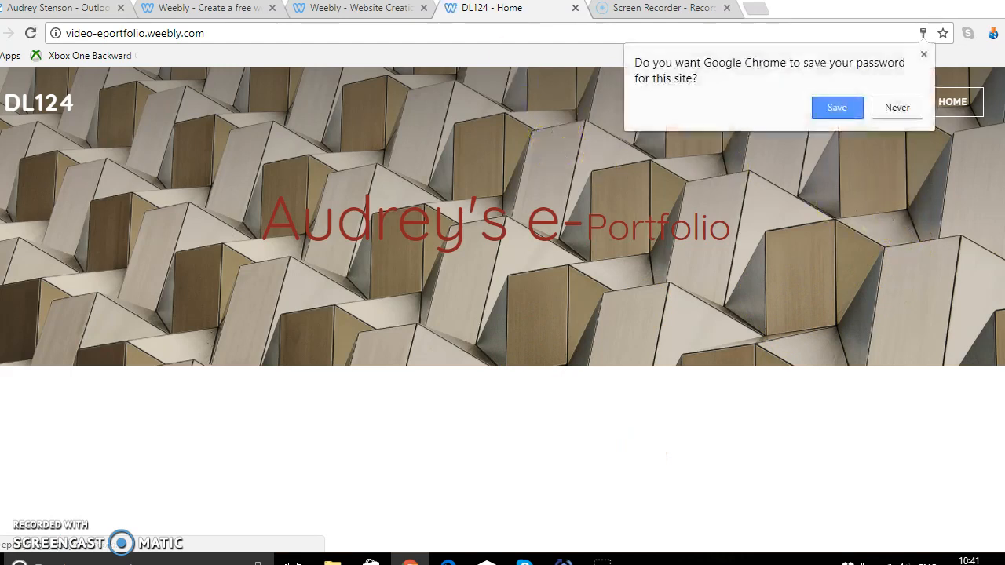
left_click(895, 108)
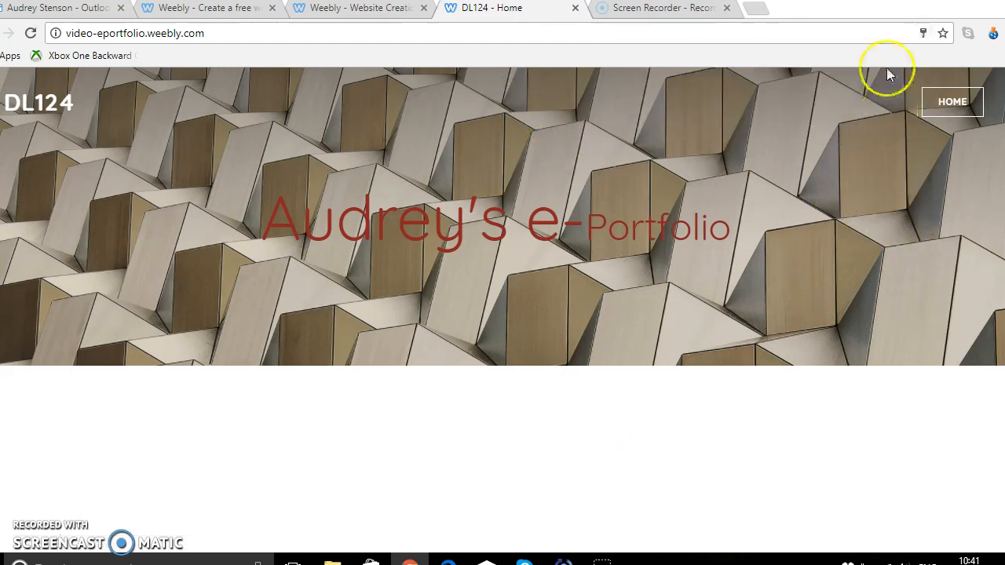
Compare the live DL124 page with the editor, then close the website published notice
left_click(359, 11)
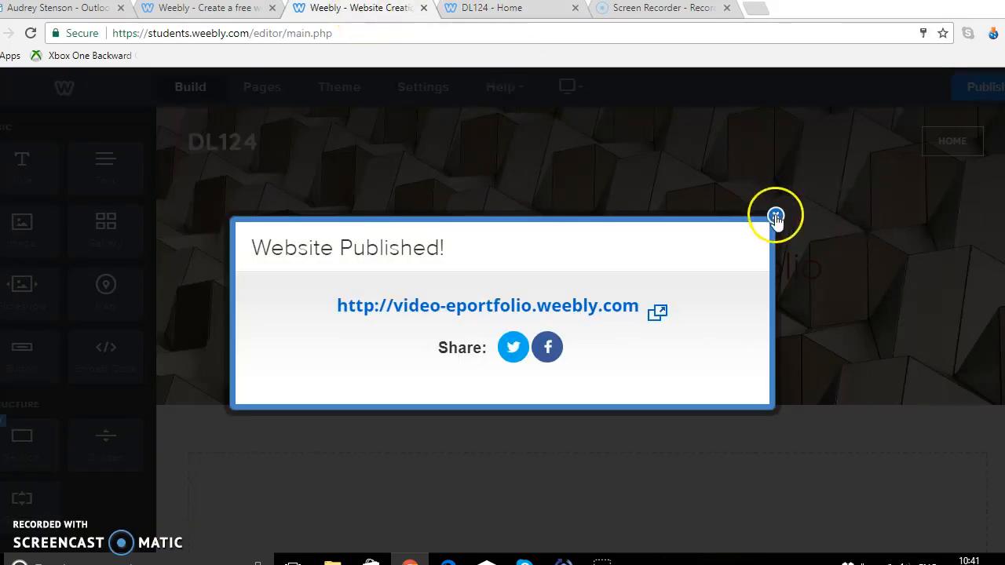
left_click(494, 14)
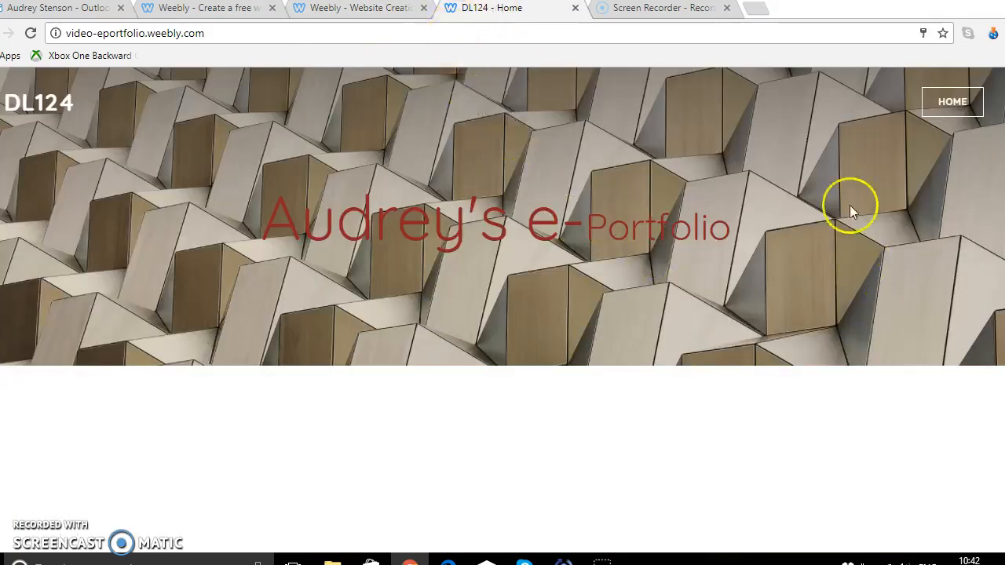
left_click(334, 12)
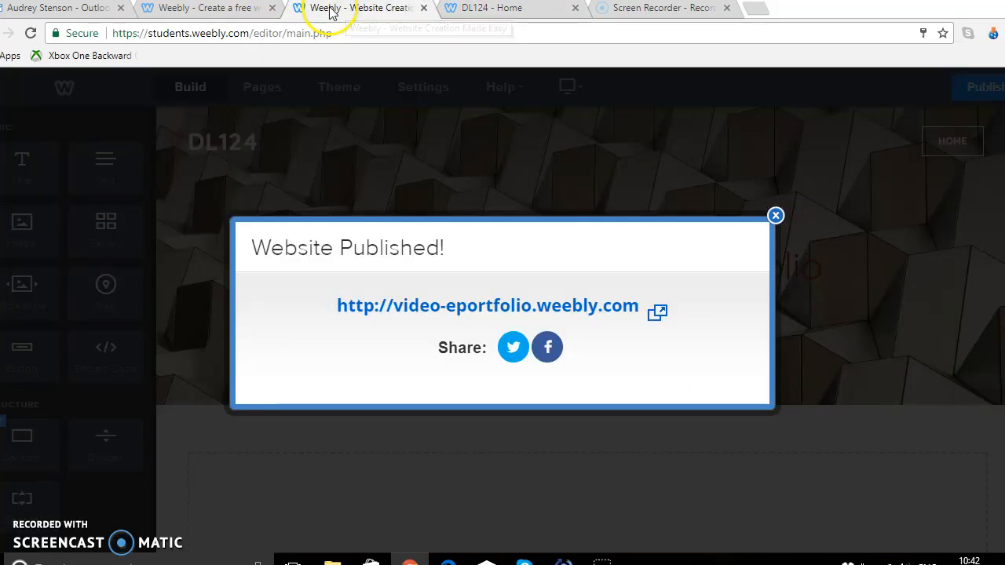
left_click(774, 216)
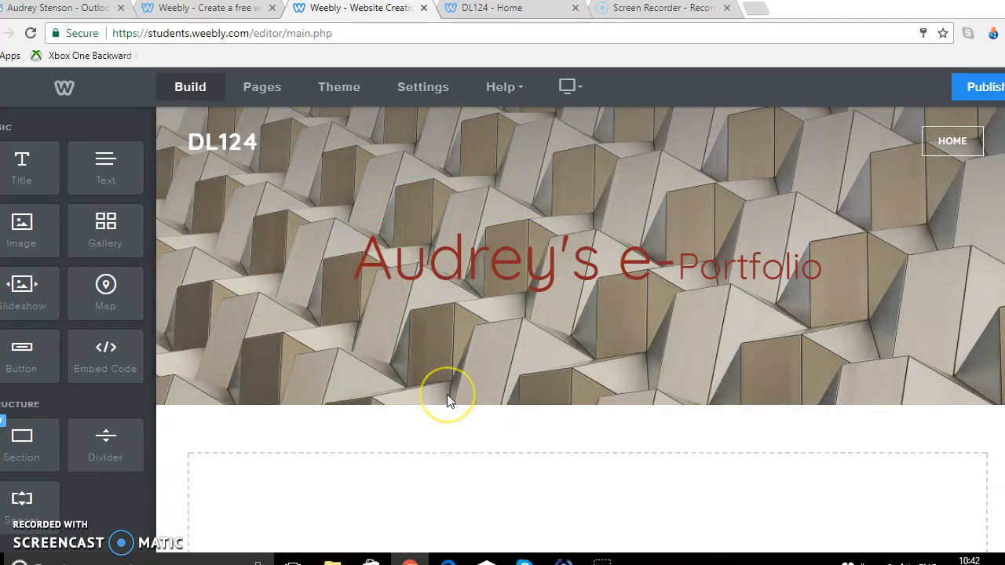
Select the header section and start choosing a new image for its background
left_click(446, 398)
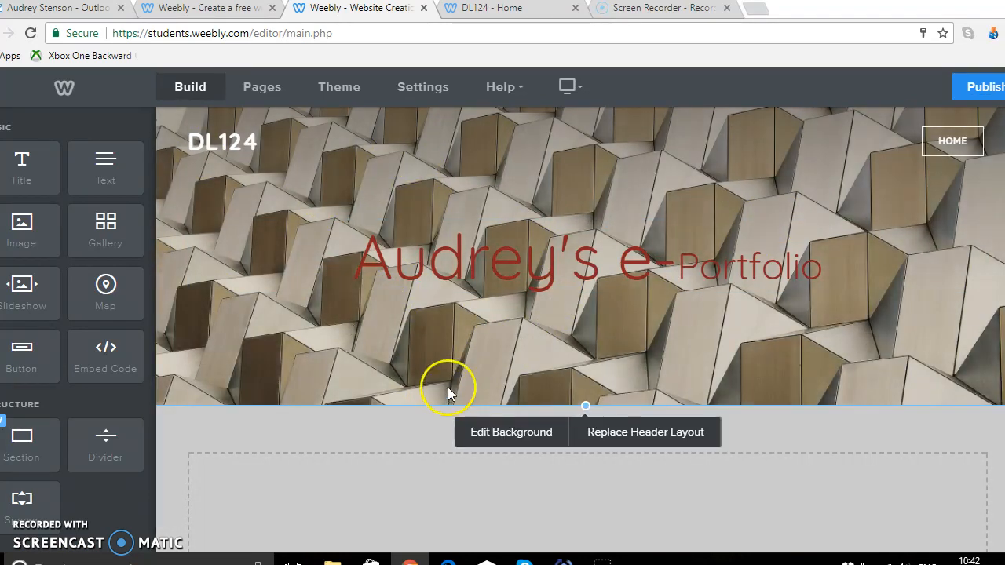
left_click(453, 480)
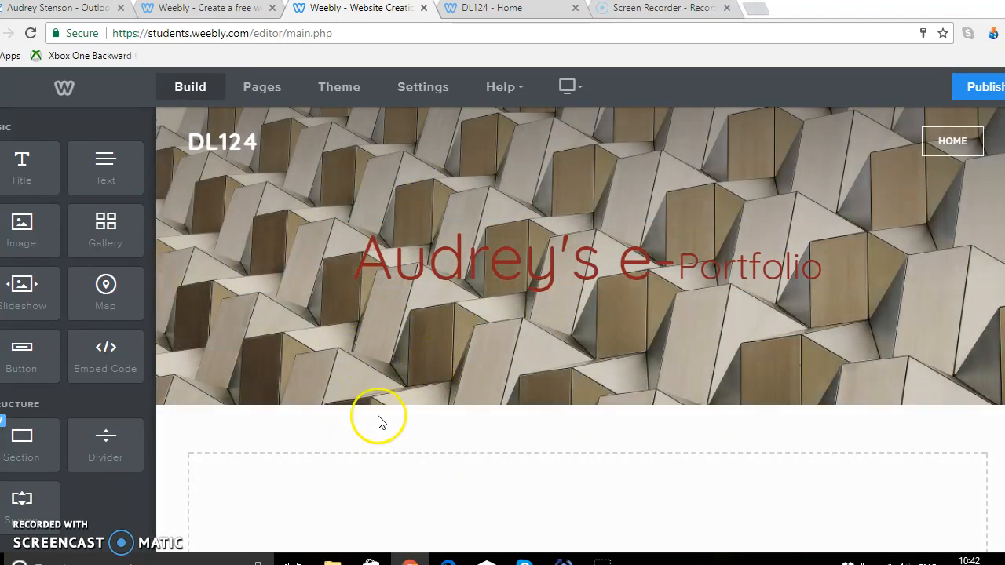
left_click(442, 356)
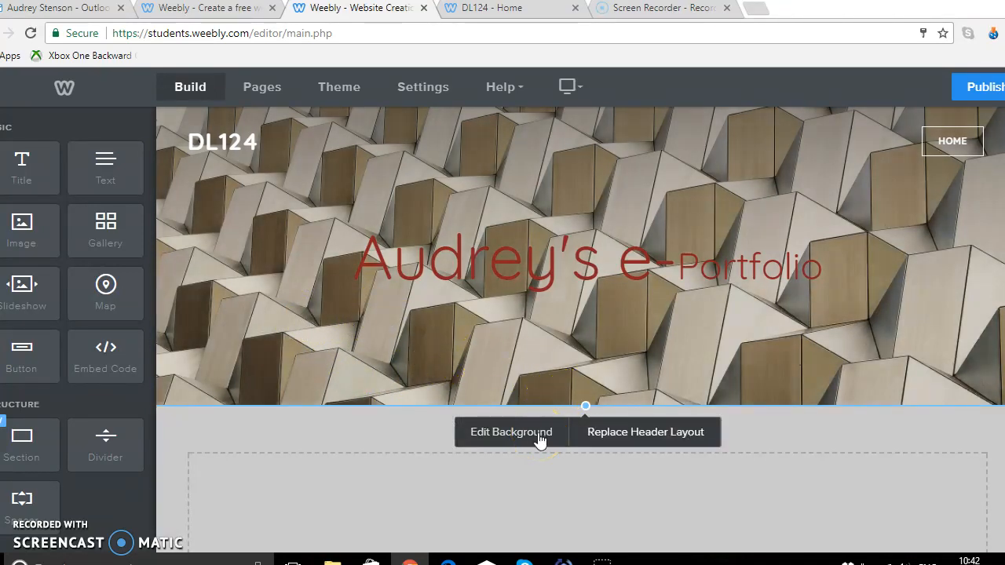
left_click(510, 432)
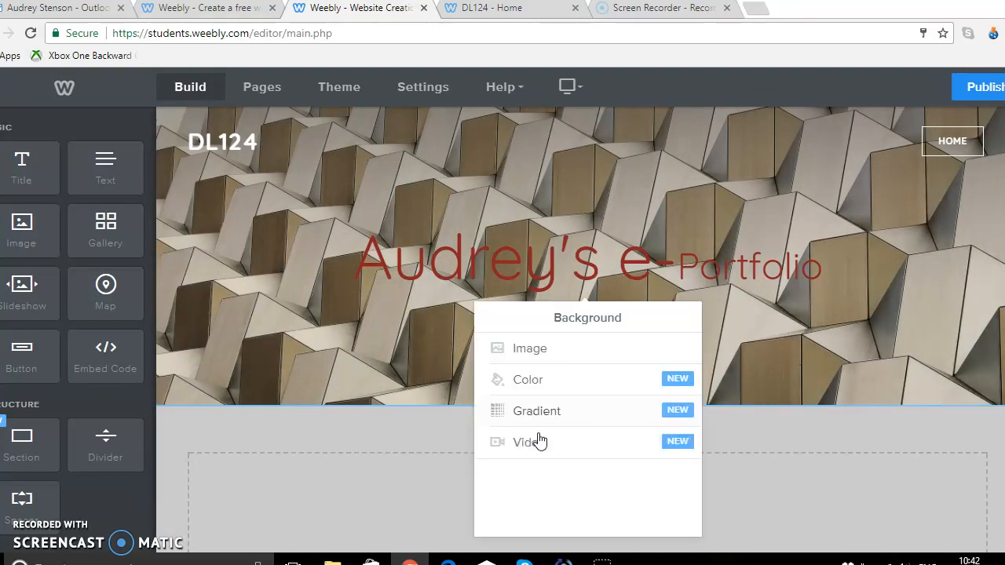
left_click(541, 351)
left_click(595, 407)
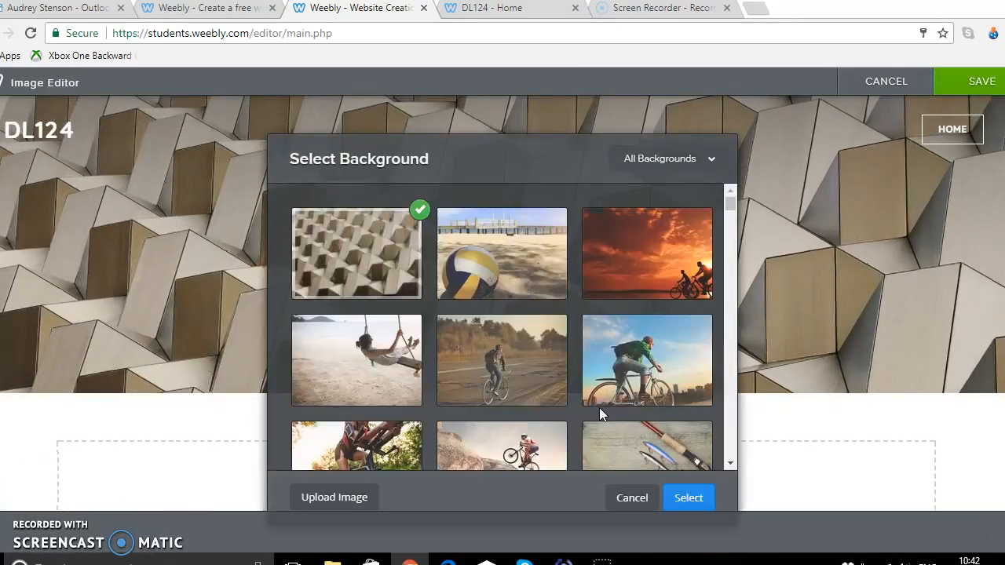
left_click(619, 387)
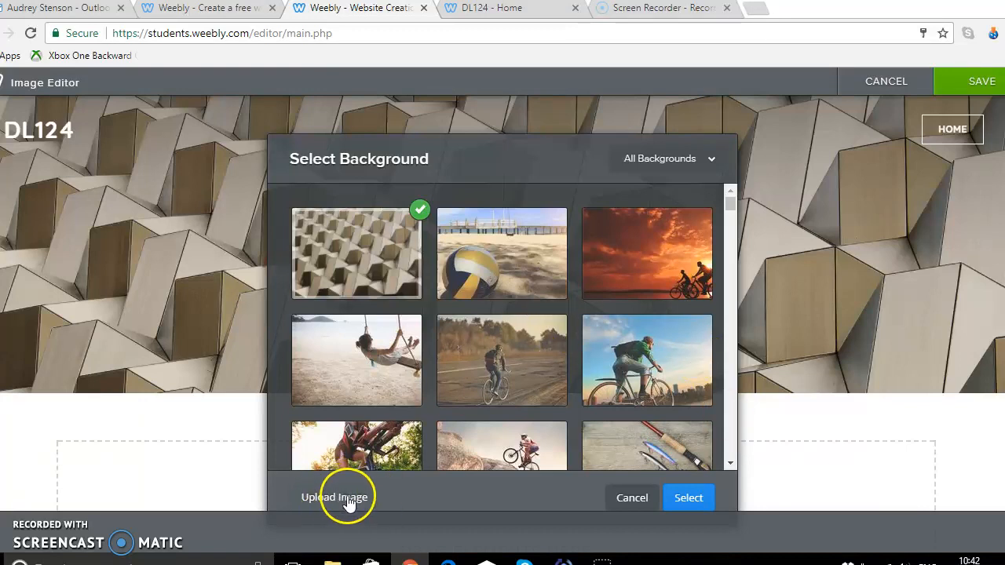
Pick the soft-focus blossom branch photo as the header background and save it
left_click(731, 444)
left_click(731, 443)
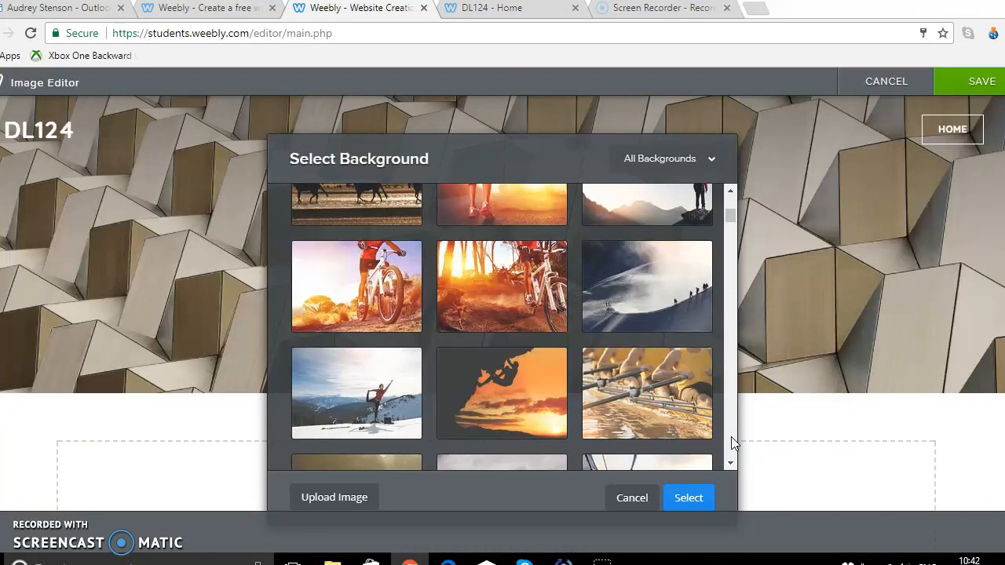
left_click(730, 444)
left_click(731, 444)
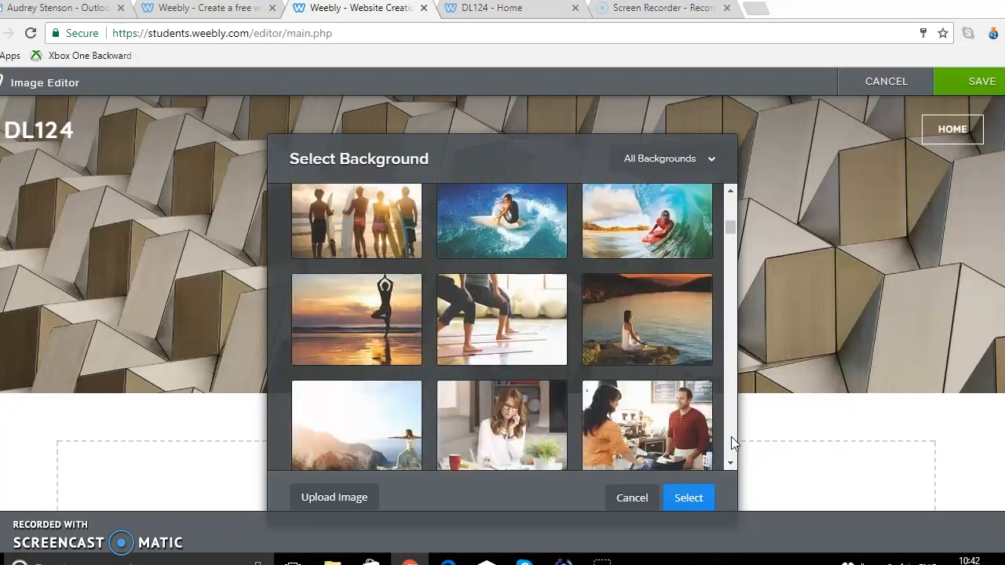
left_click(731, 444)
left_click(731, 444)
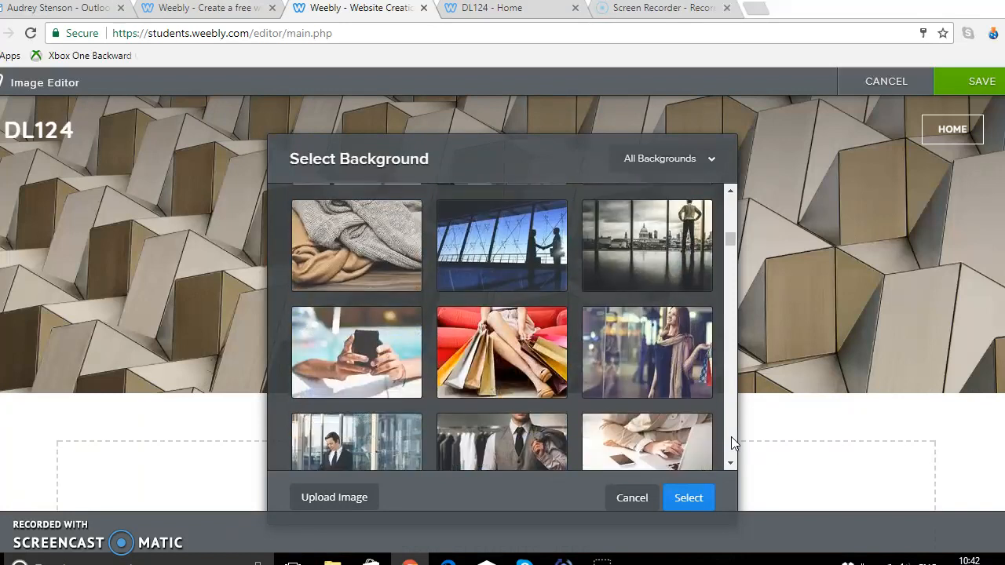
left_click(731, 436)
left_click(731, 436)
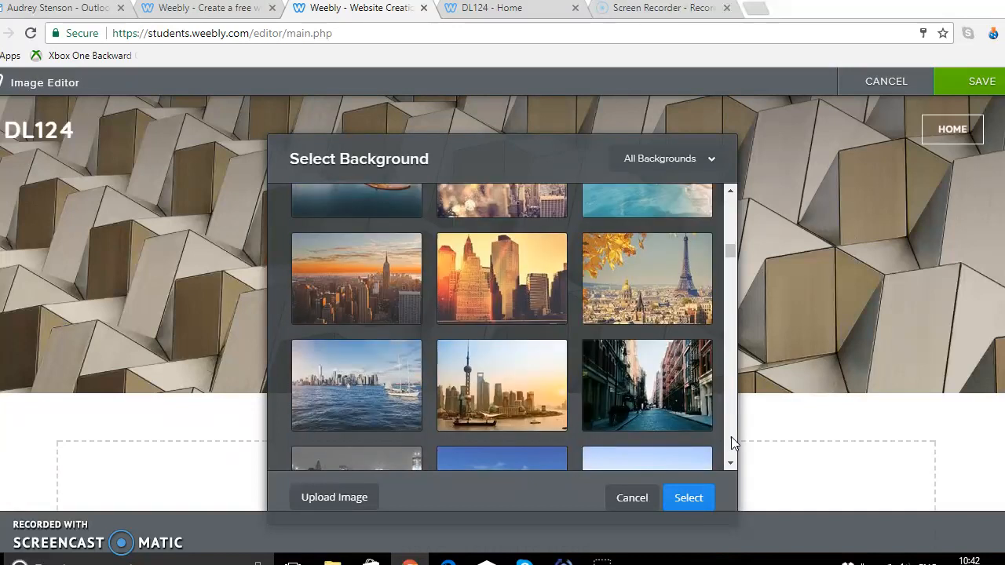
left_click(731, 438)
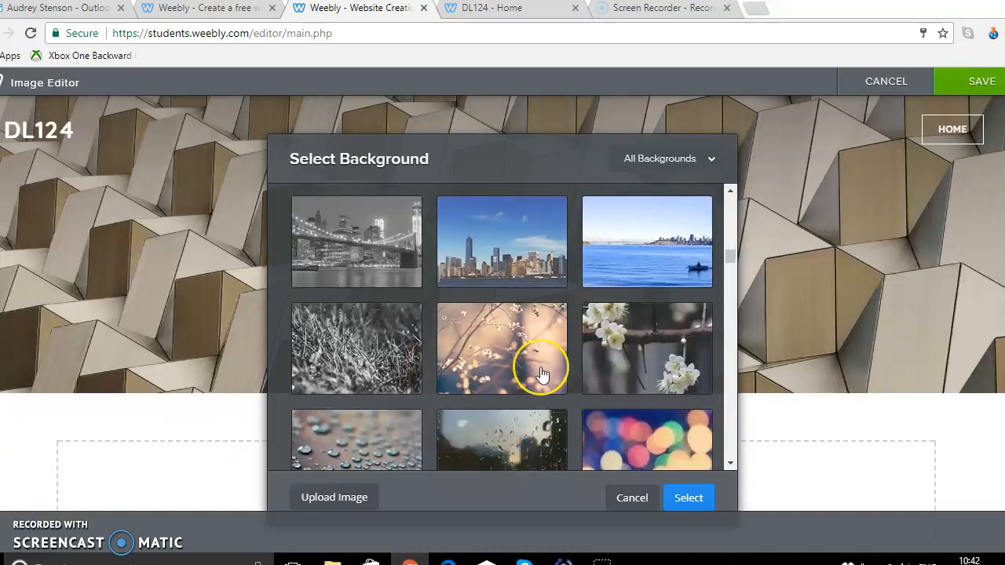
left_click(517, 369)
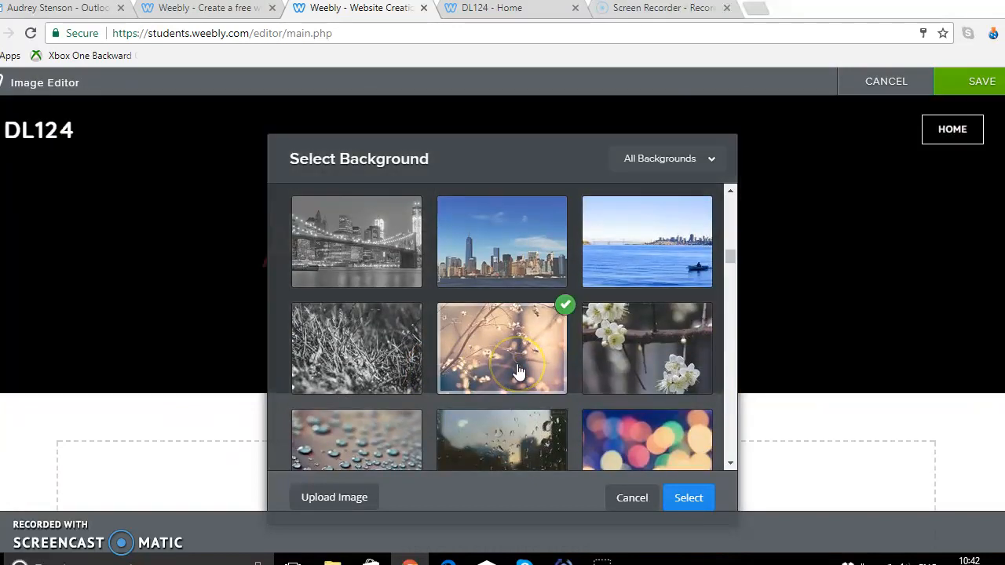
left_click(677, 497)
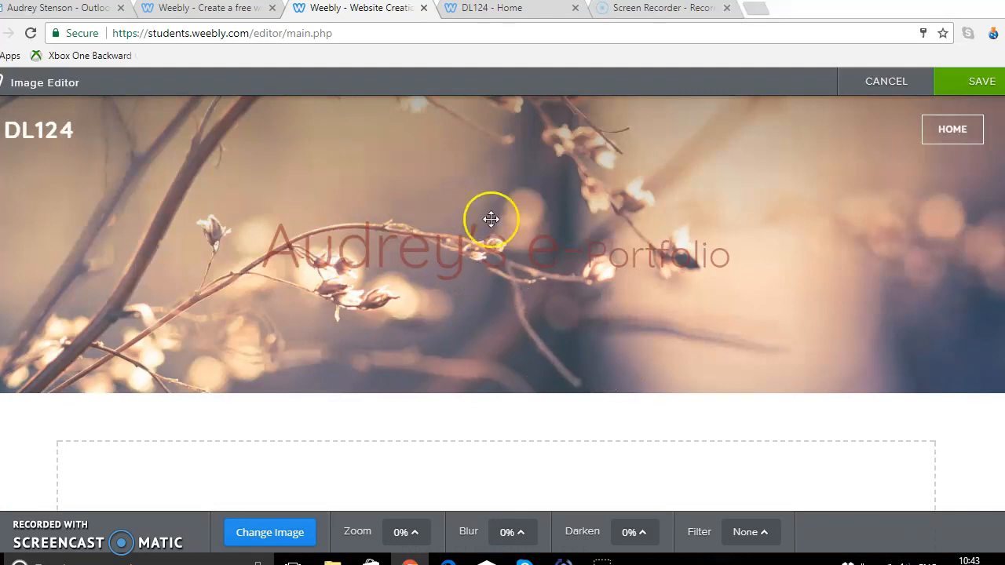
left_click(983, 83)
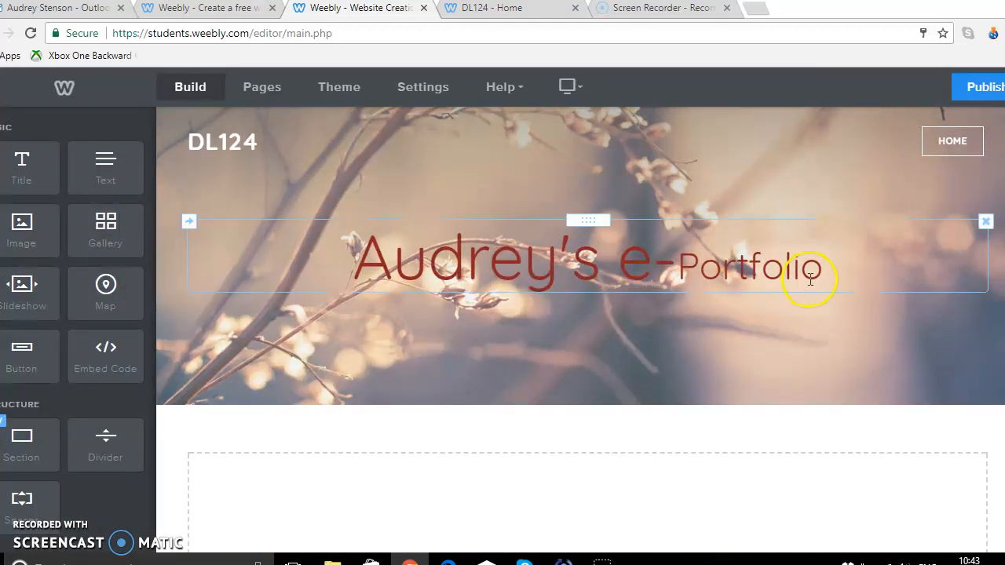
Make the word 'Portfolio' in the header title larger, then publish the site
left_click(830, 269)
left_click_drag(830, 269, 662, 263)
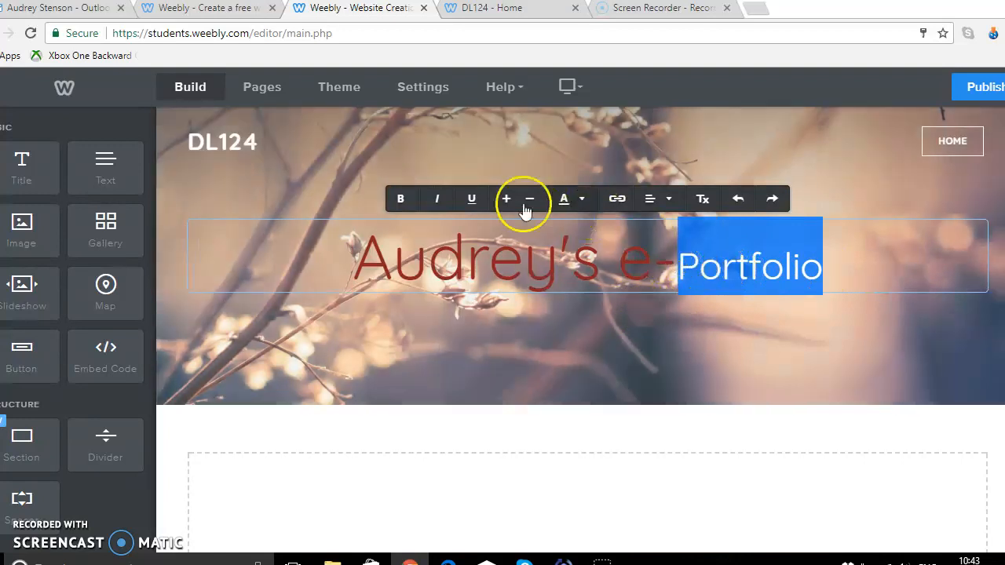
left_click(504, 203)
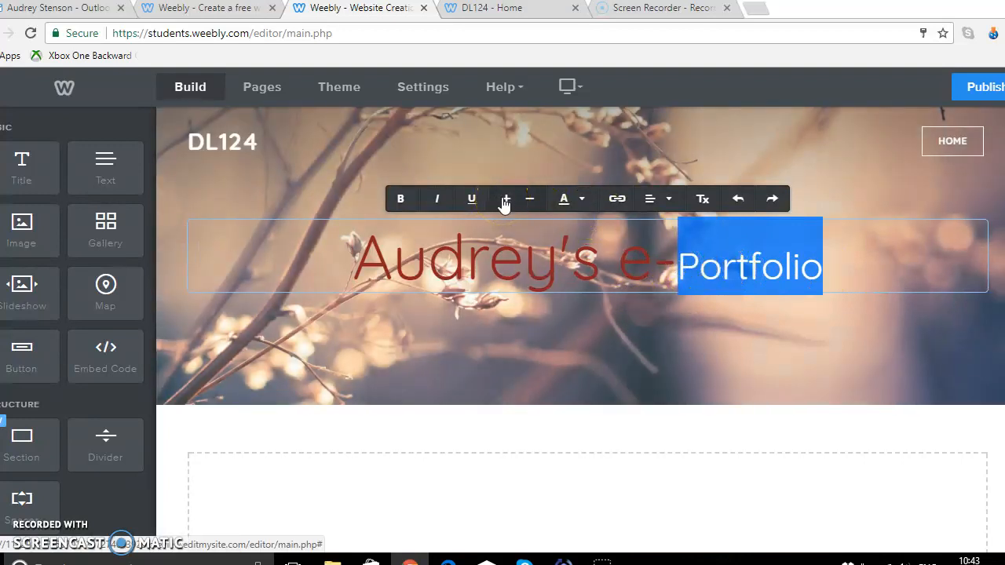
left_click(994, 370)
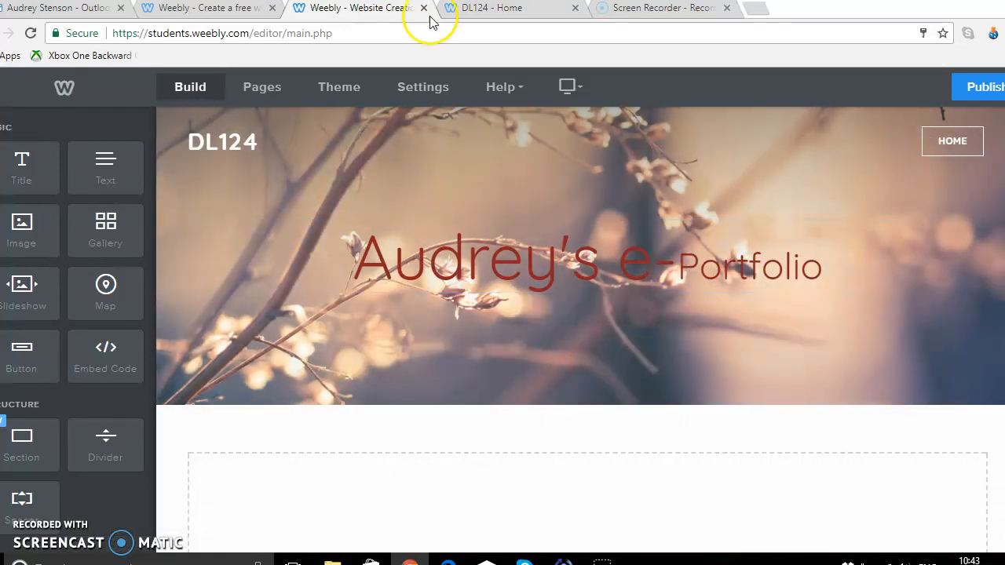
left_click(986, 91)
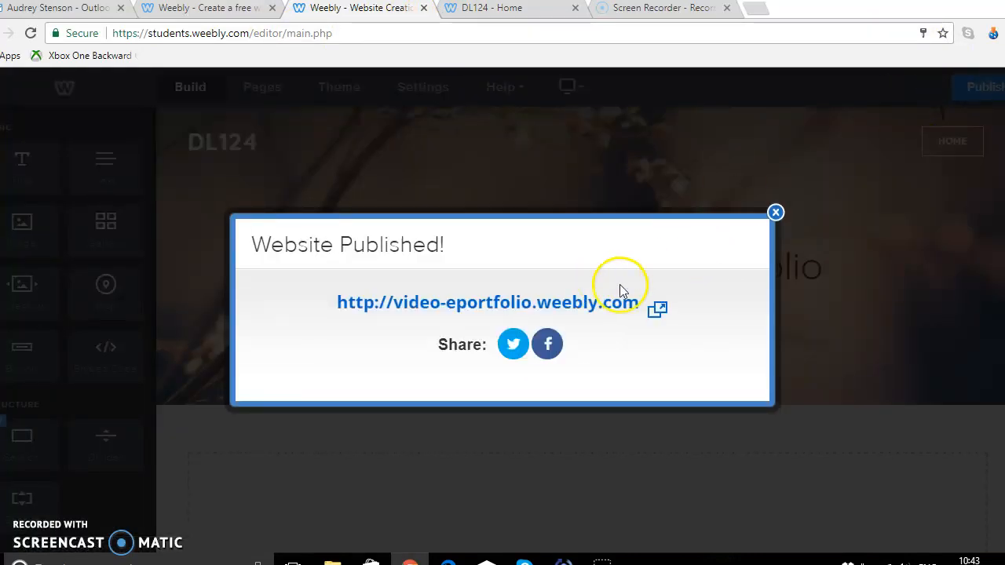
View the live site at video-eportfolio.weebly.com in a new tab, then close the Website Published! dialog
left_click(609, 302)
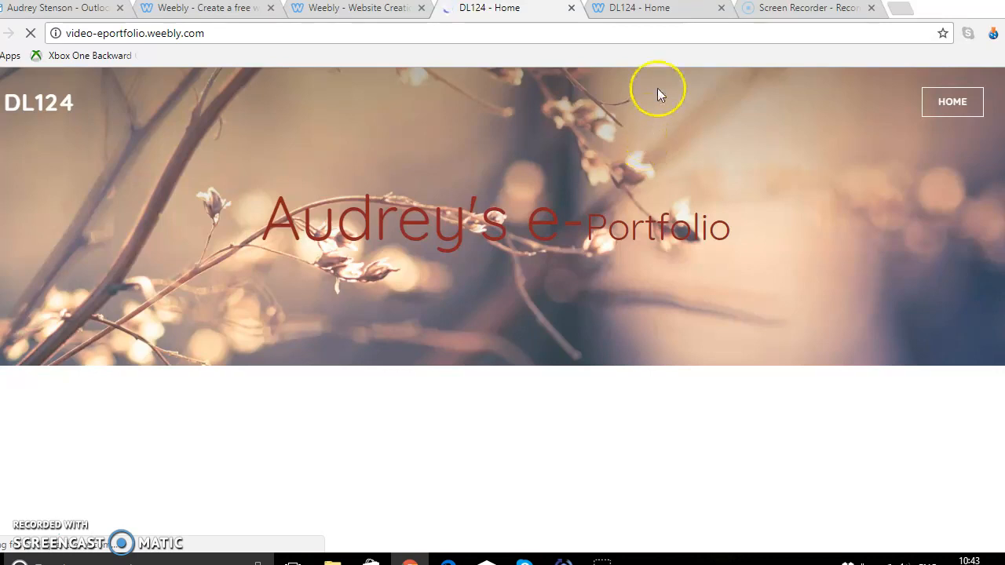
left_click(370, 15)
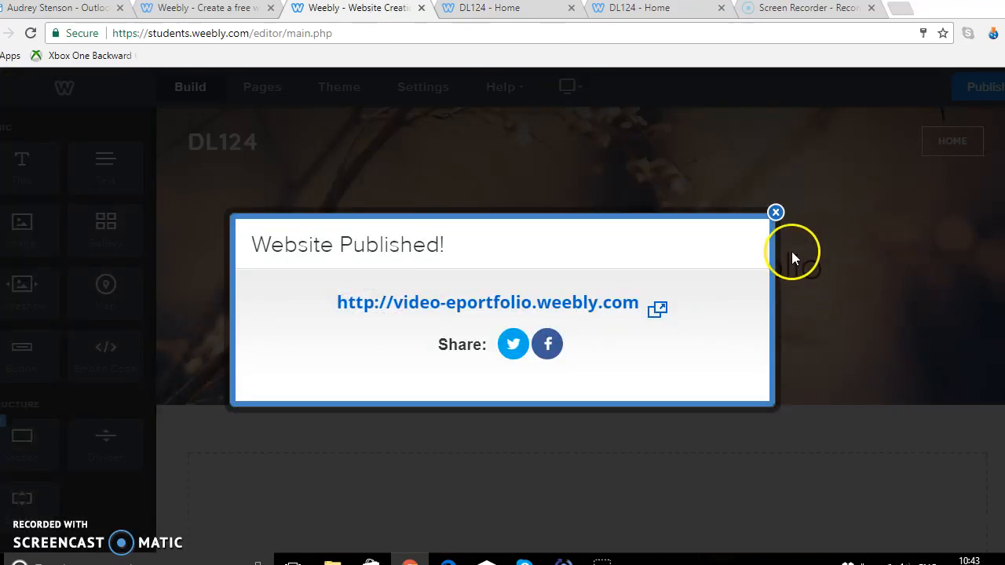
left_click(512, 11)
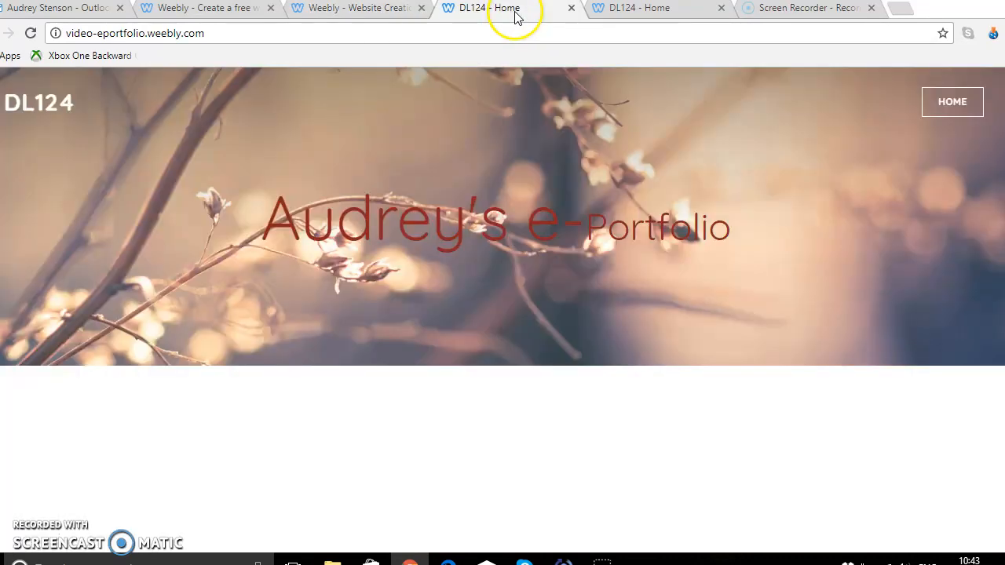
left_click(359, 11)
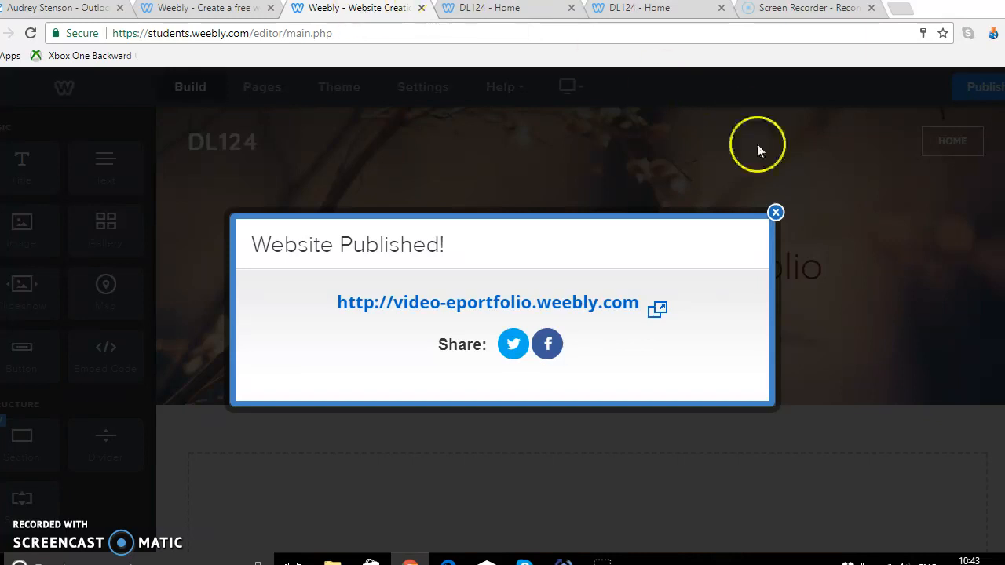
left_click(775, 214)
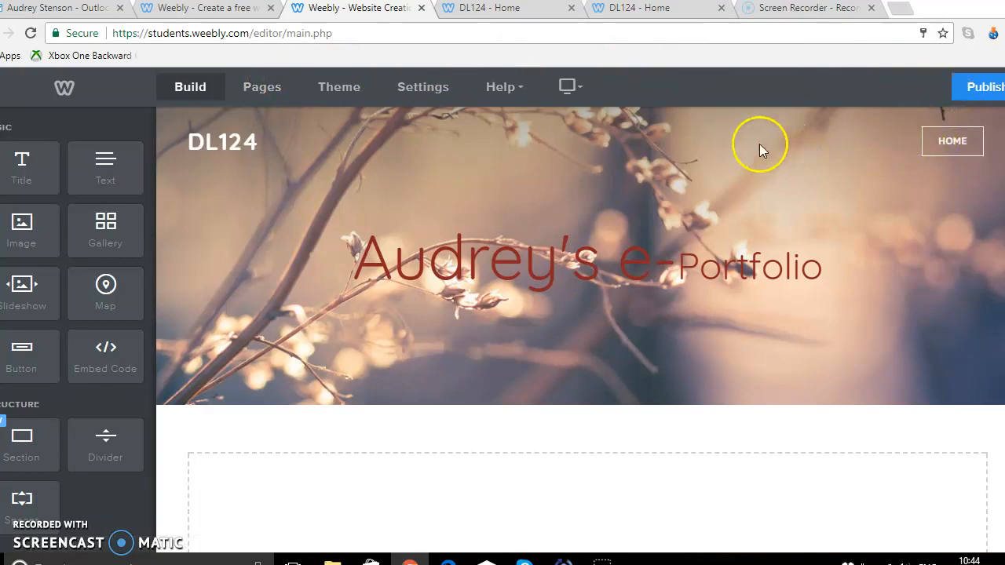
Add two standard pages named 'Web Building' and 'Digital Marketing' to the site
left_click(261, 91)
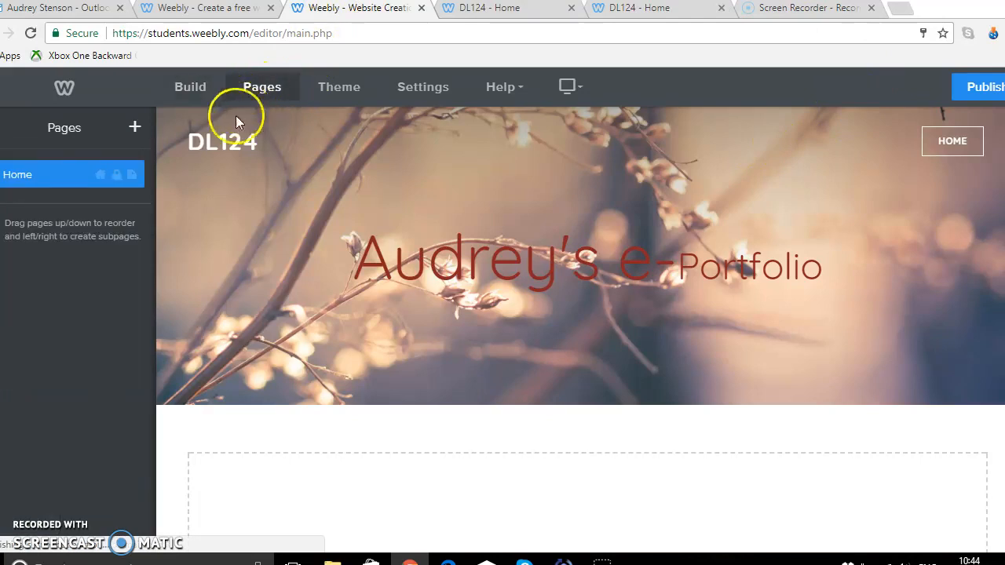
left_click(135, 130)
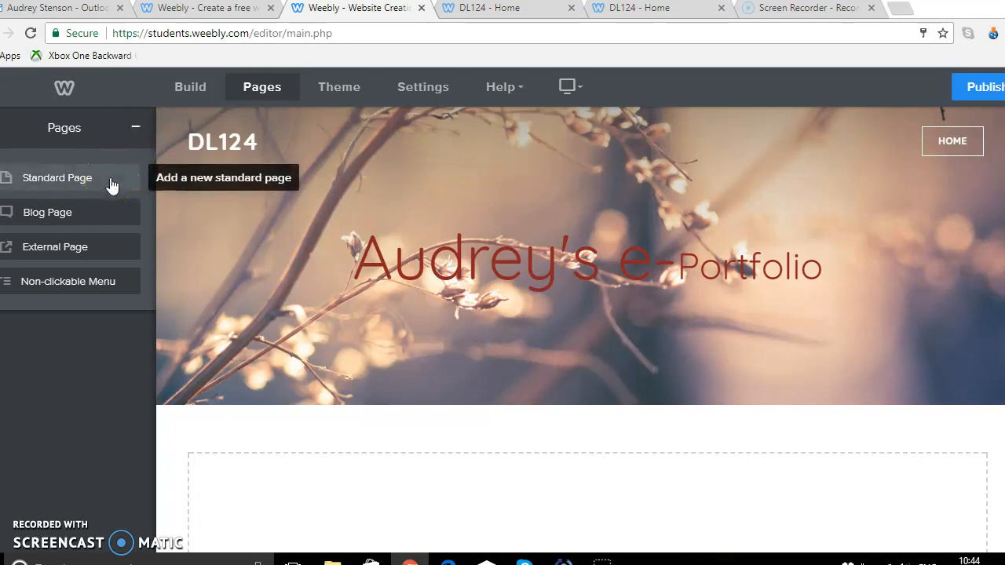
left_click(112, 180)
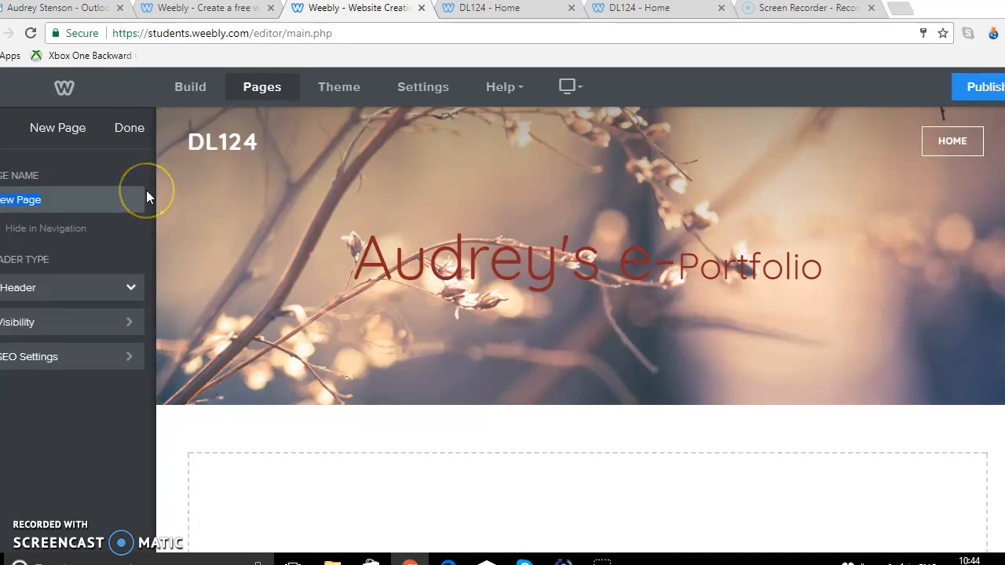
type("Web Building")
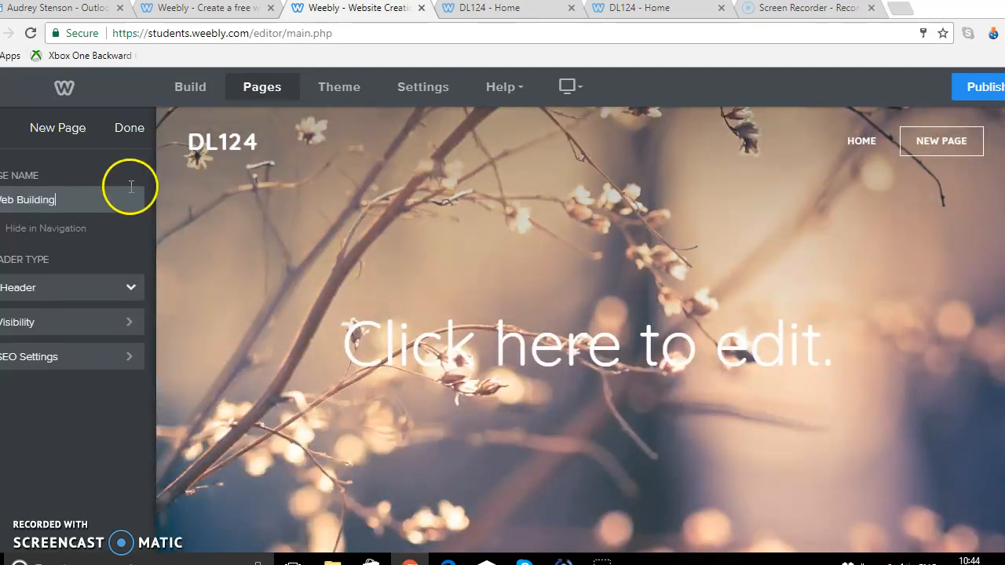
left_click(128, 134)
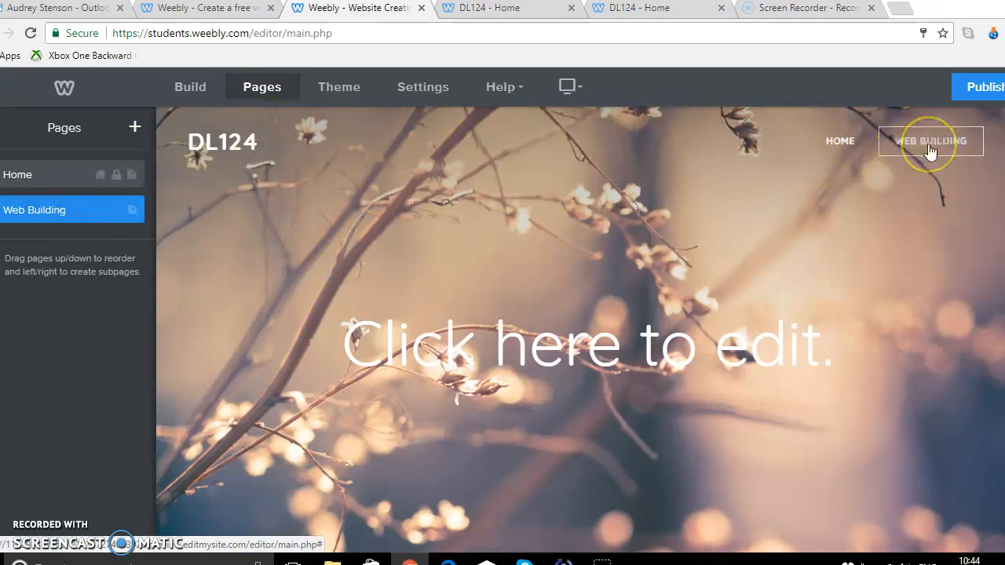
left_click(131, 127)
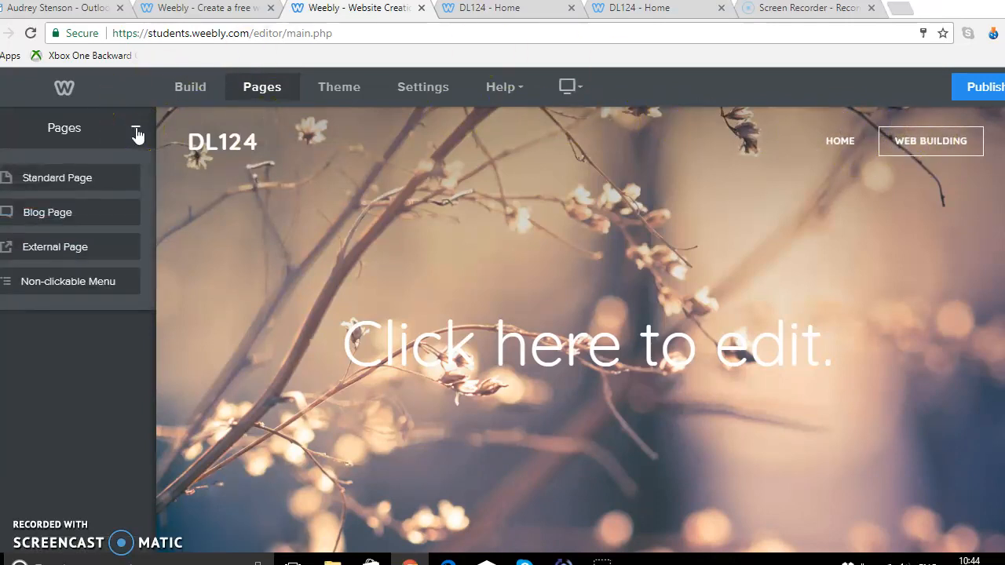
left_click(108, 184)
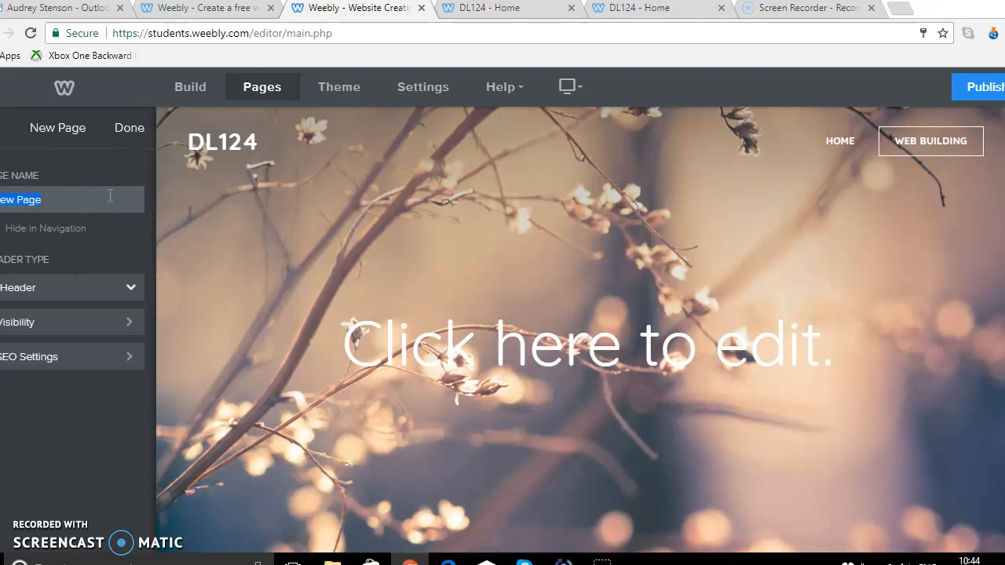
type("Digital ")
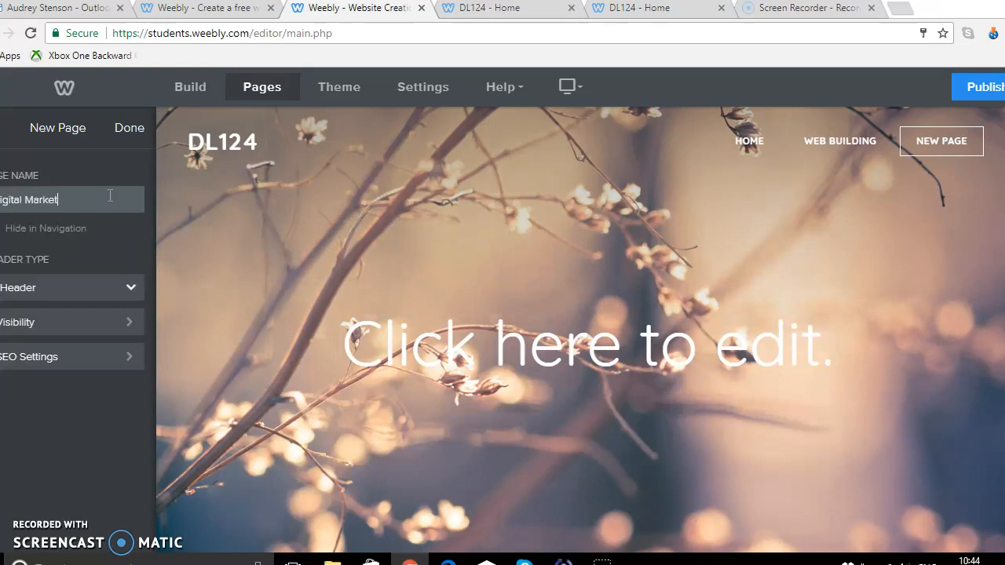
type("Marketing")
left_click(129, 127)
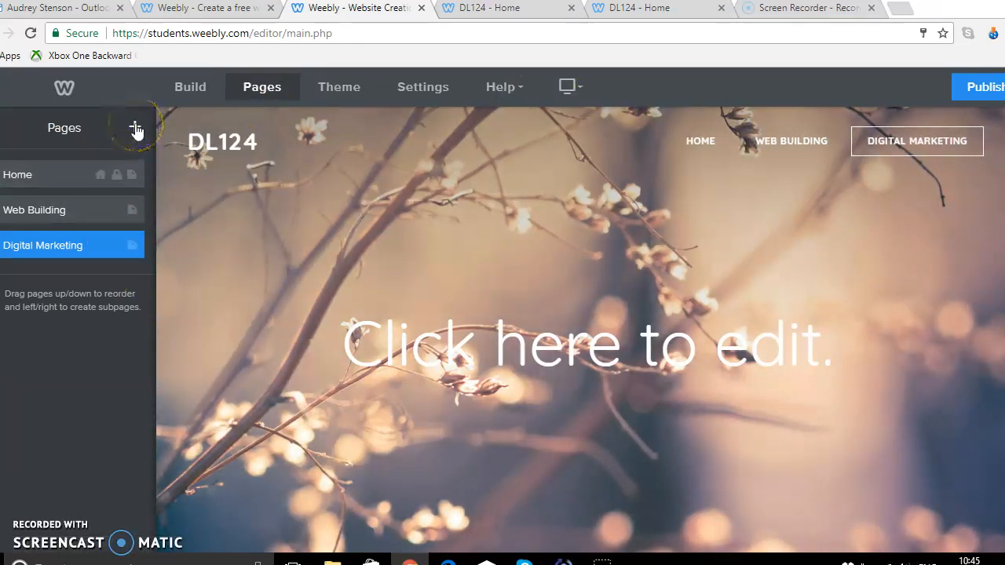
Add a blog page named 'My Blog' and try publishing the site
left_click(135, 128)
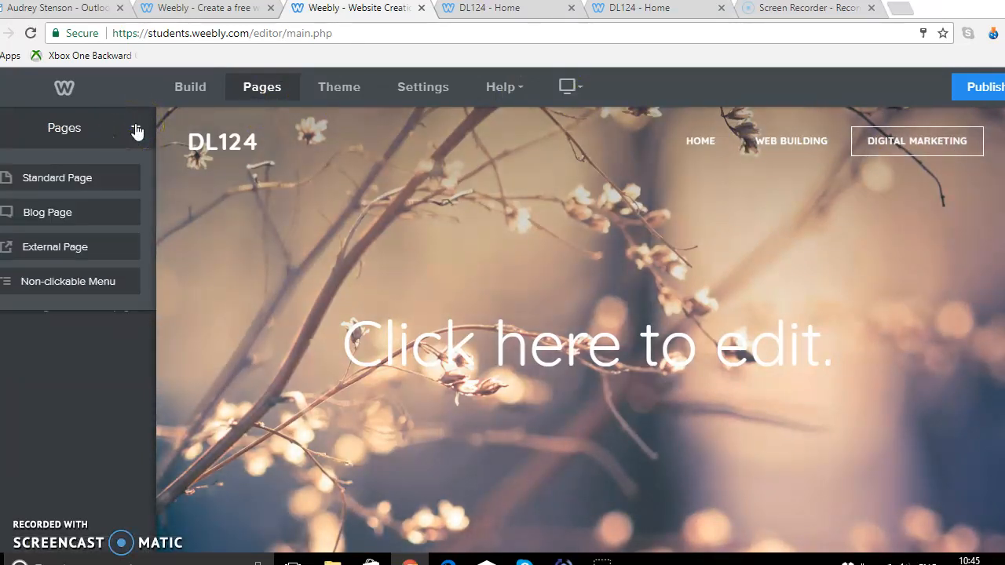
left_click(98, 216)
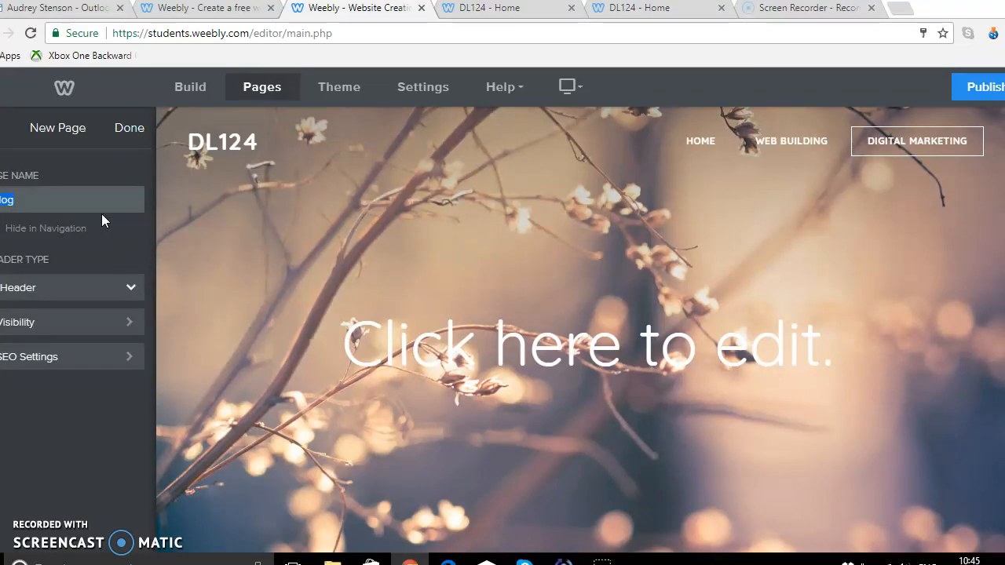
type("My Blog")
left_click(119, 151)
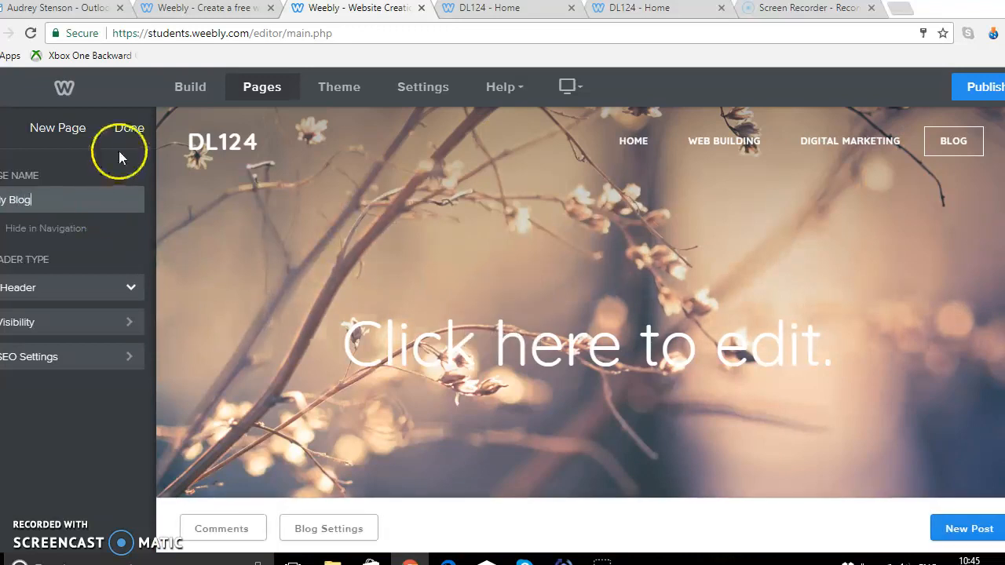
left_click(142, 134)
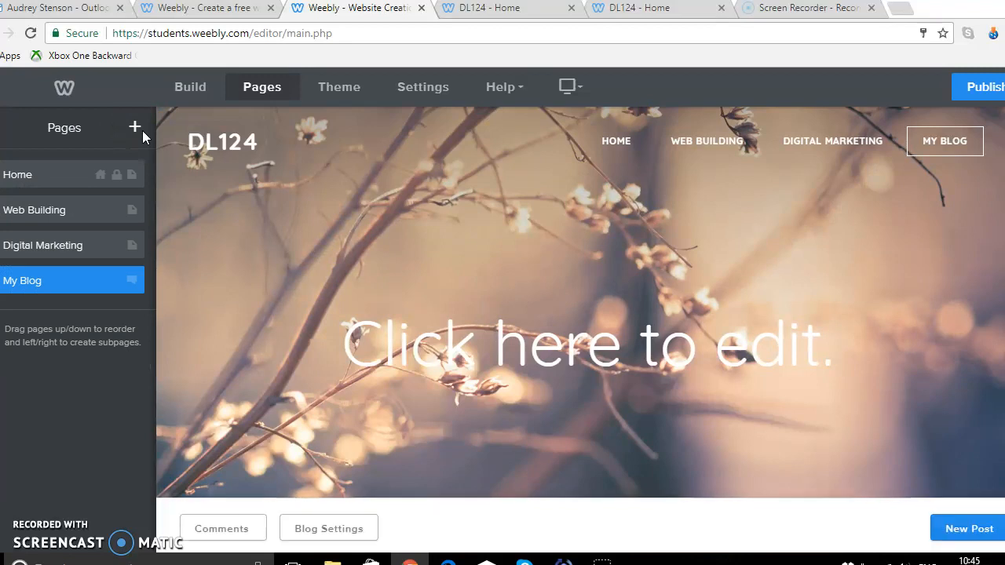
left_click(986, 89)
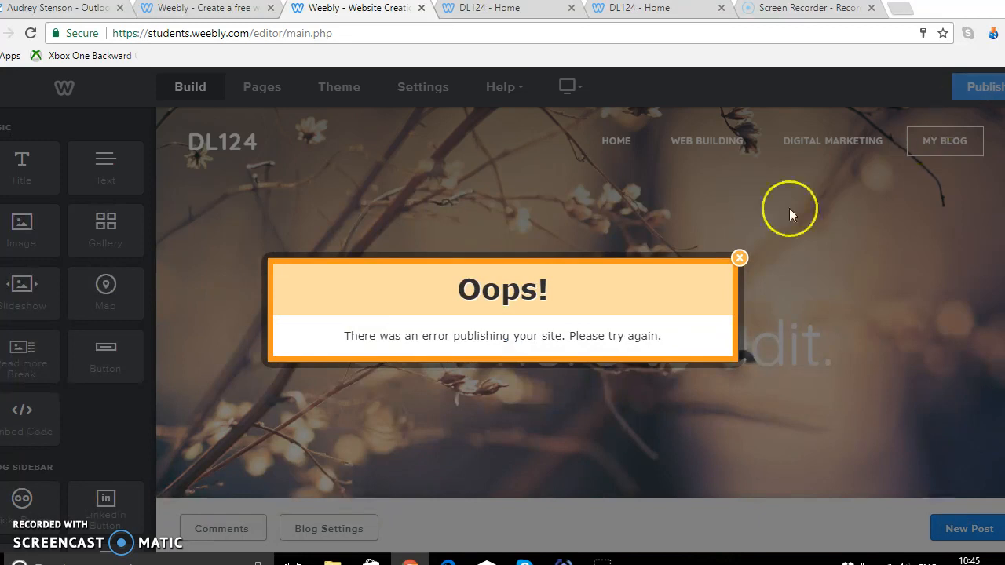
Dismiss the error, republish, and browse the live Digital Marketing and My Blog pages before closing the confirmation
left_click(739, 258)
left_click(980, 90)
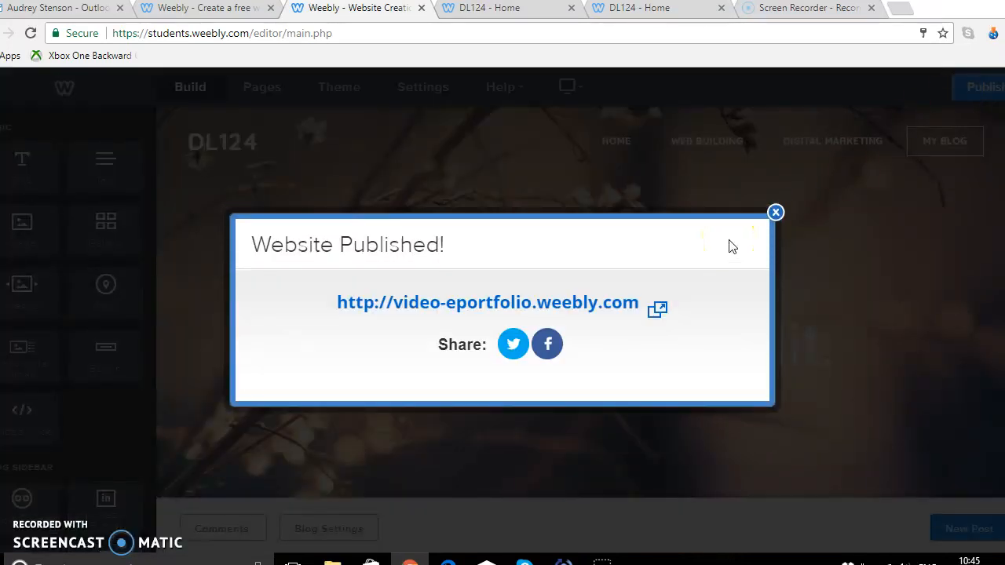
left_click(559, 309)
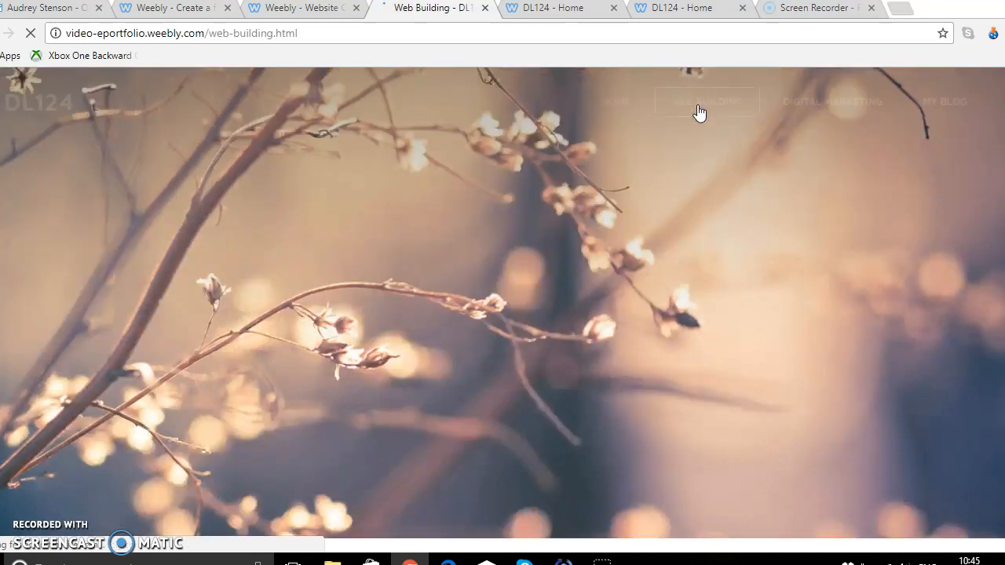
left_click(789, 113)
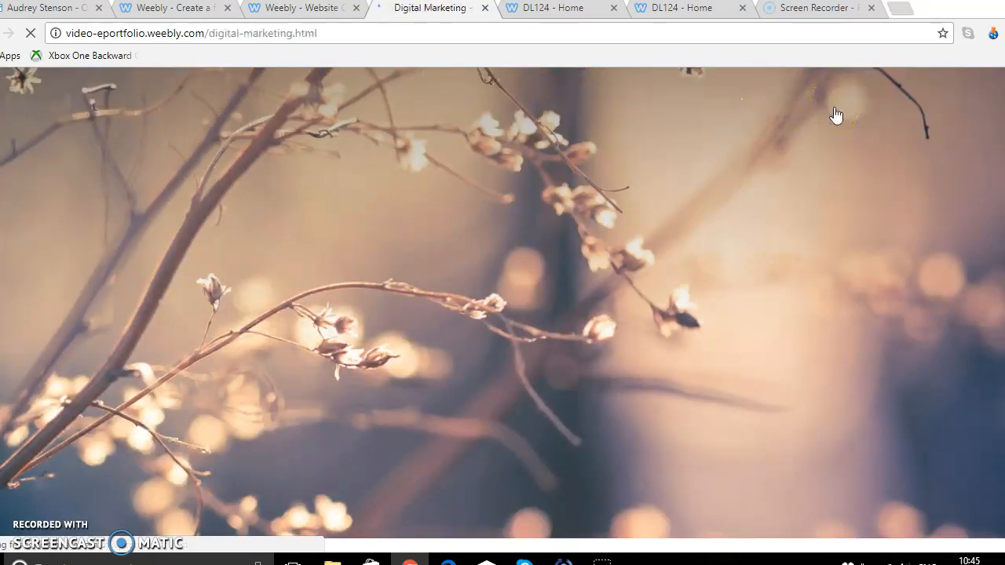
left_click(945, 114)
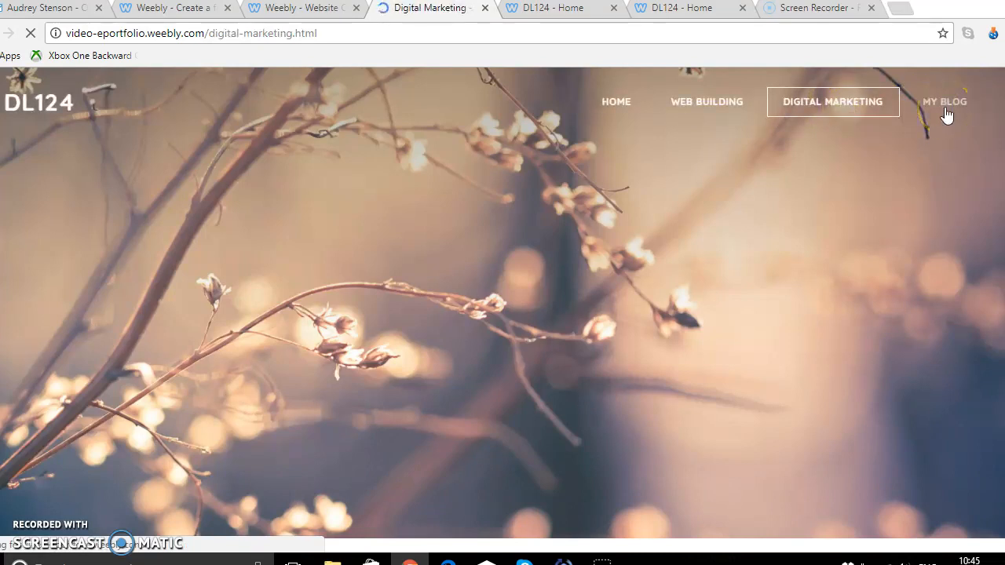
left_click(650, 117)
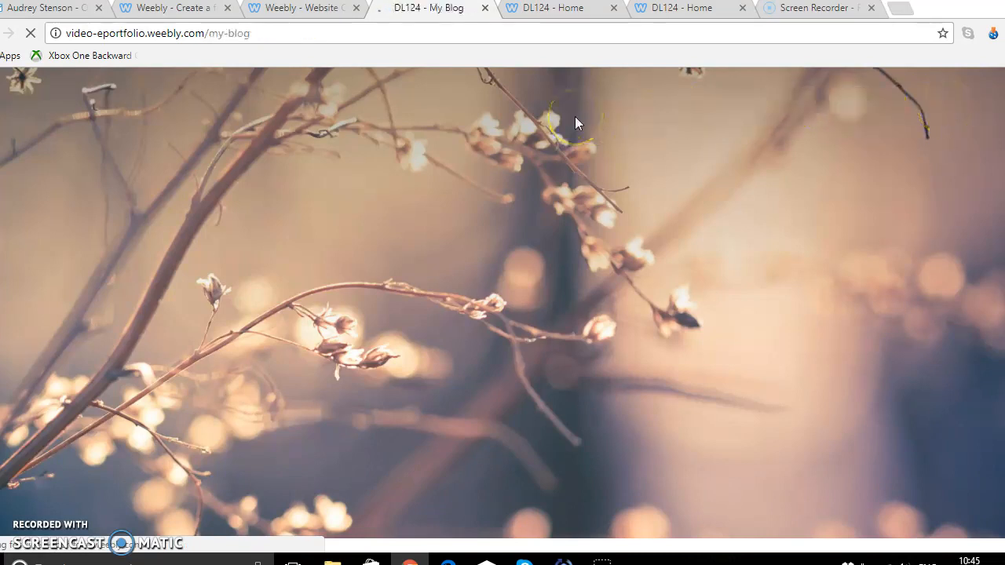
left_click(310, 12)
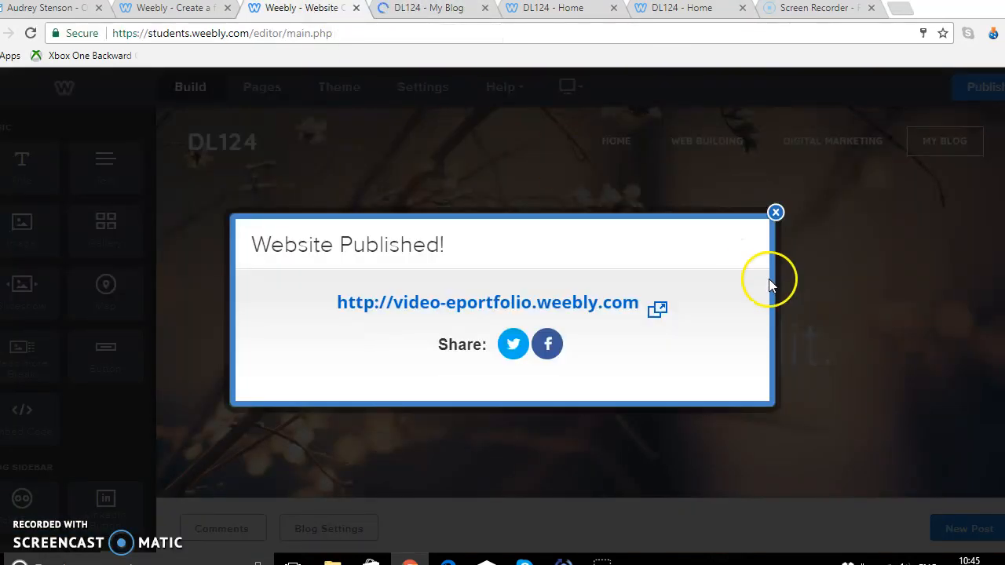
left_click(775, 213)
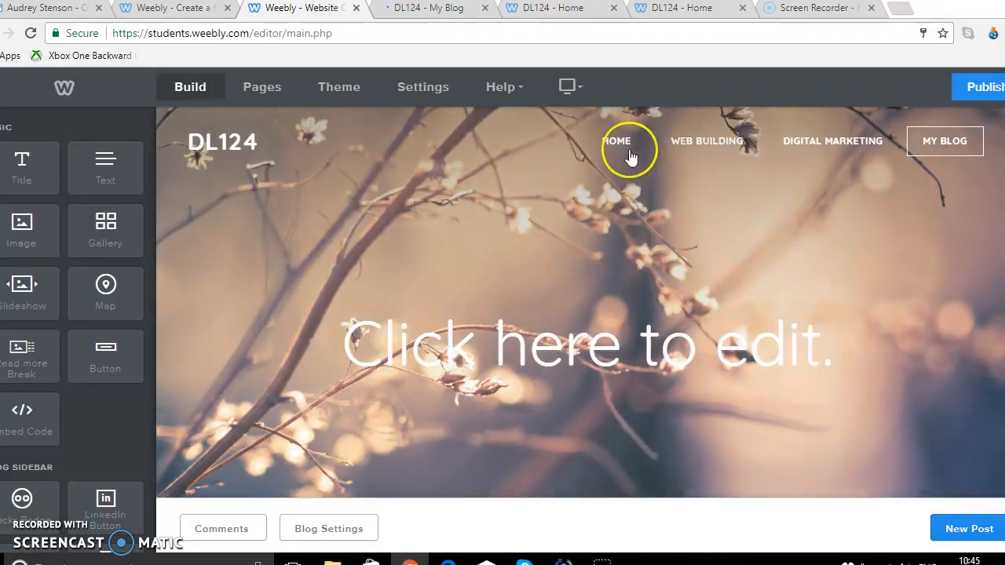
Place a text block under the Home page banner and type the intro sentence starting 'My name'
left_click(620, 149)
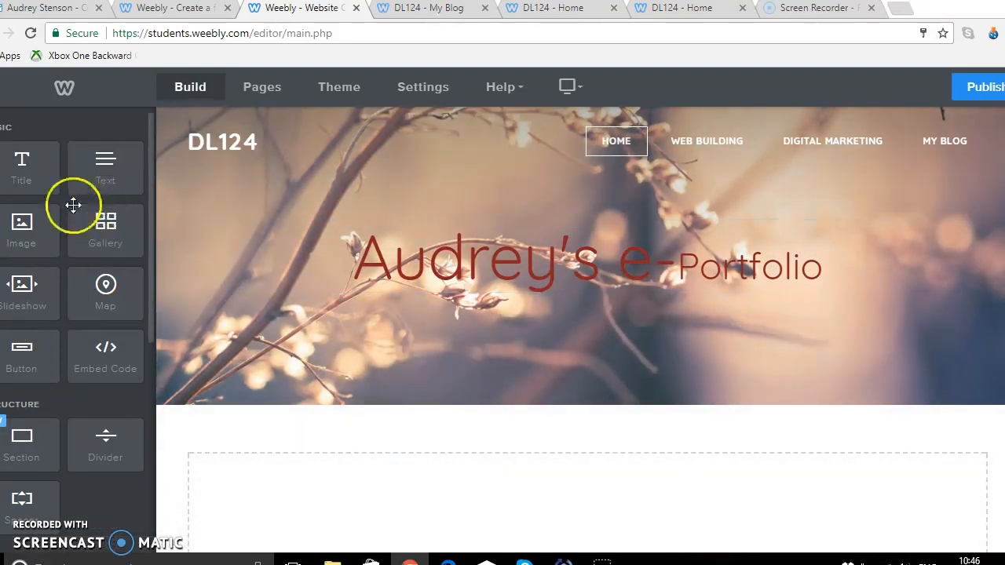
left_click_drag(99, 173, 118, 162)
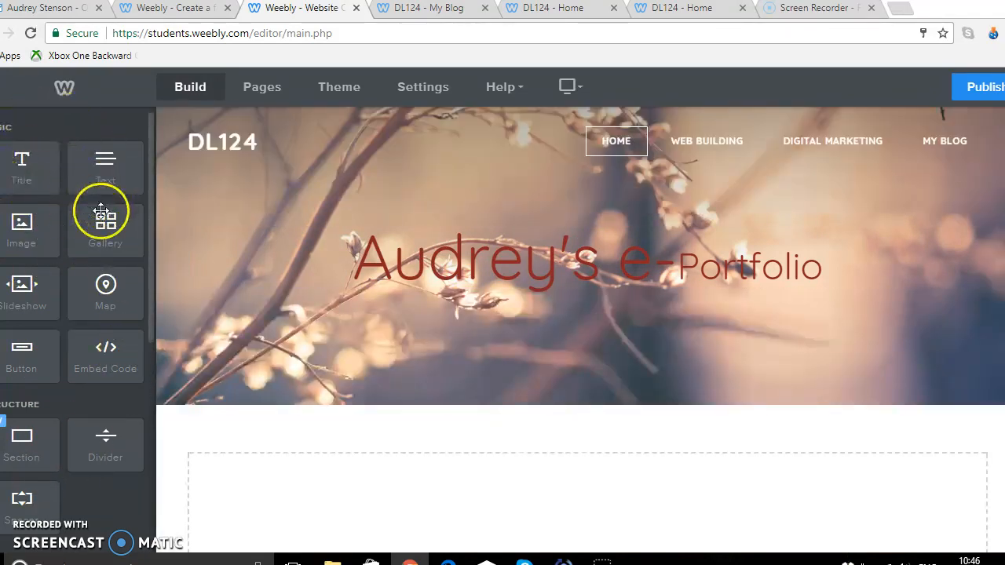
left_click_drag(99, 168, 271, 302)
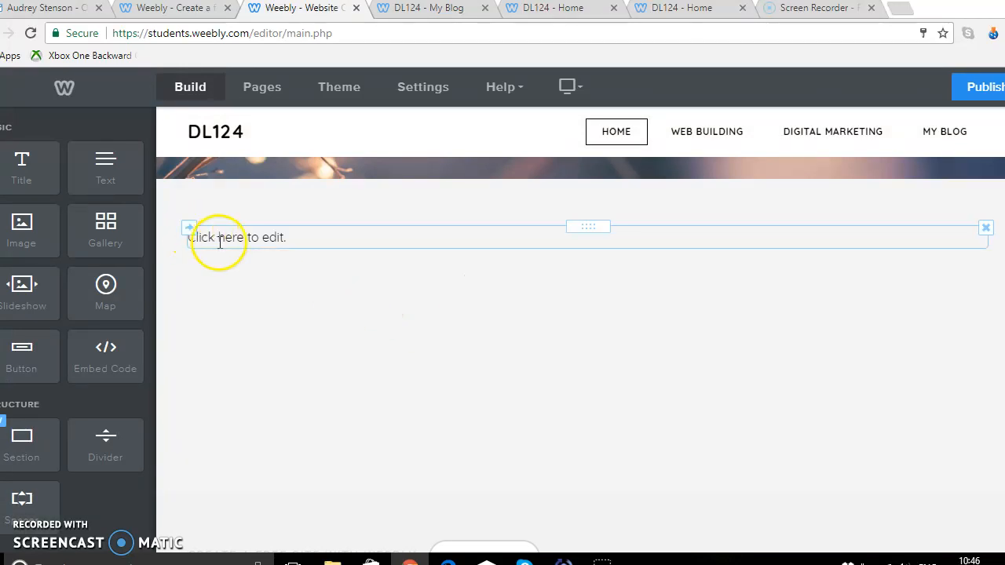
left_click(220, 242)
type("My name is Audrey, I am a student in DL124.")
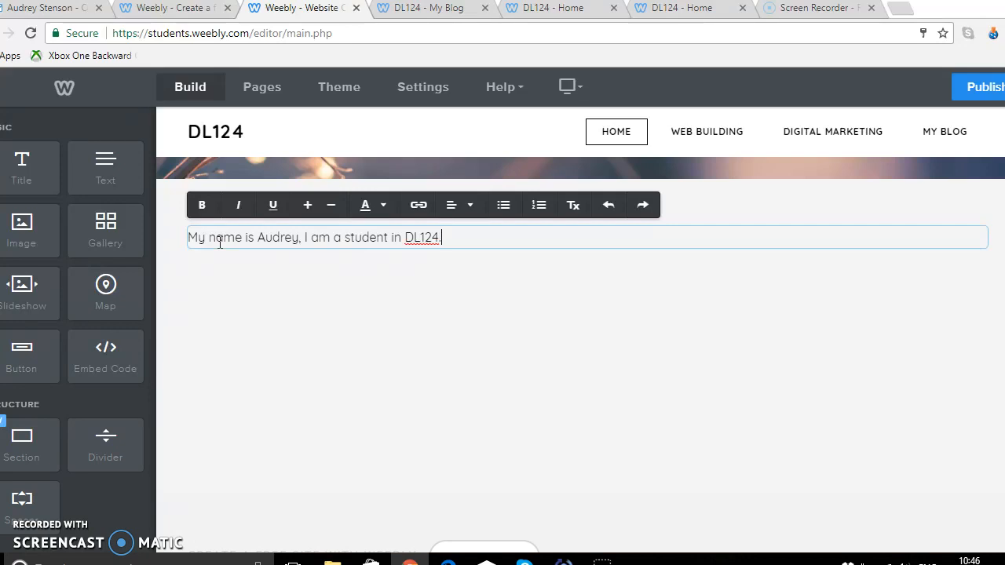
key("Return")
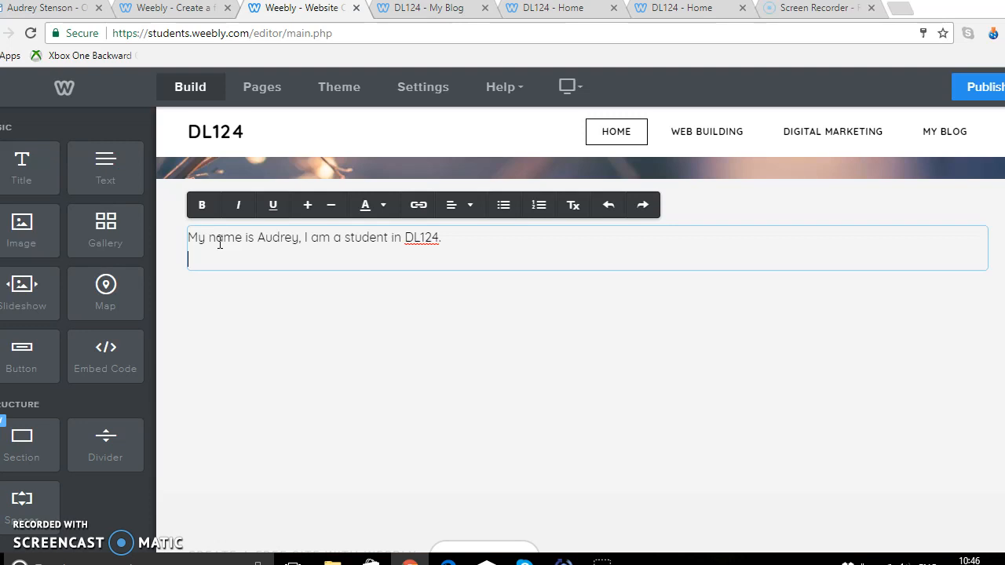
key("BackSpace")
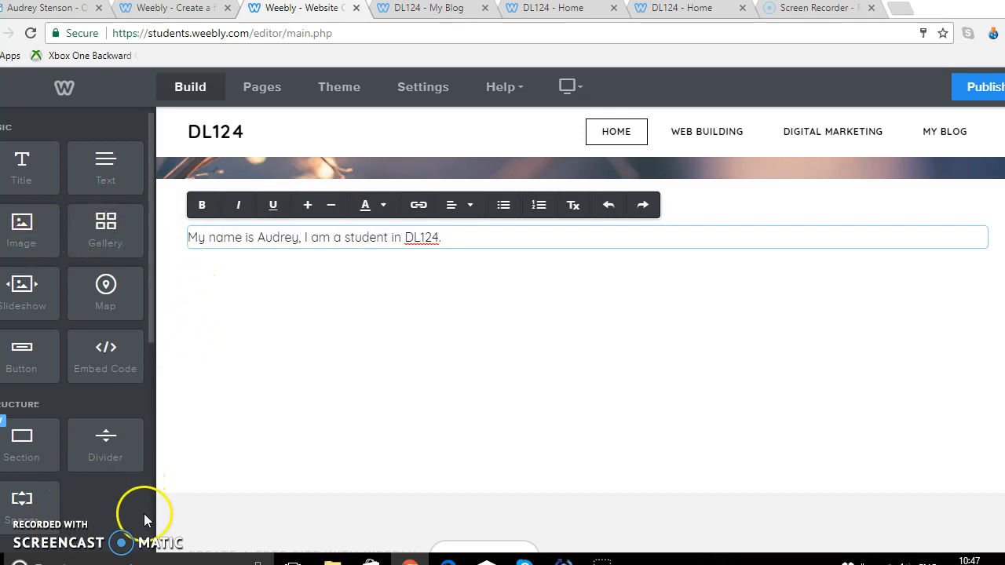
Drag a YouTube element from the Media section below the intro text and open its settings
left_click_drag(150, 318, 149, 513)
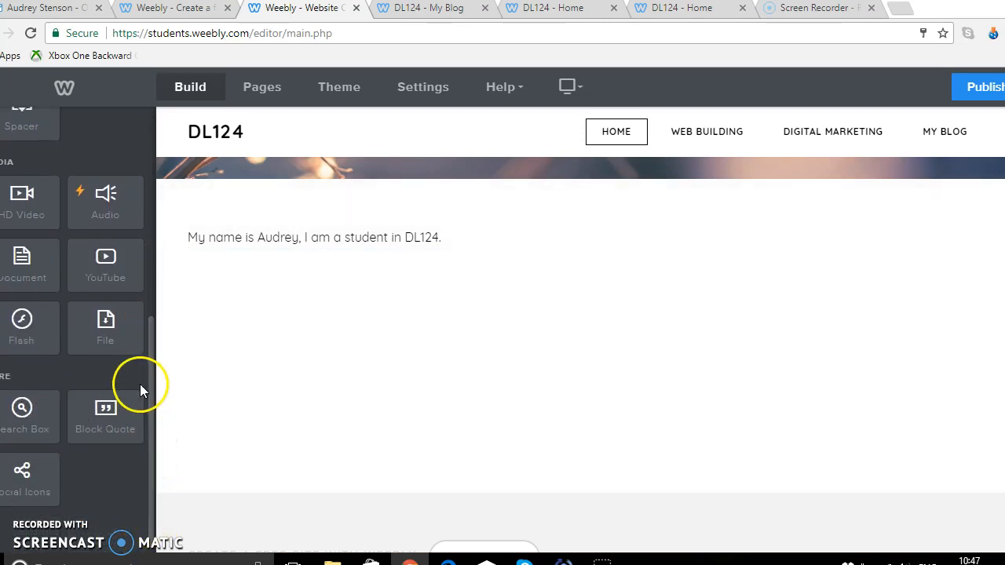
left_click_drag(151, 427, 153, 384)
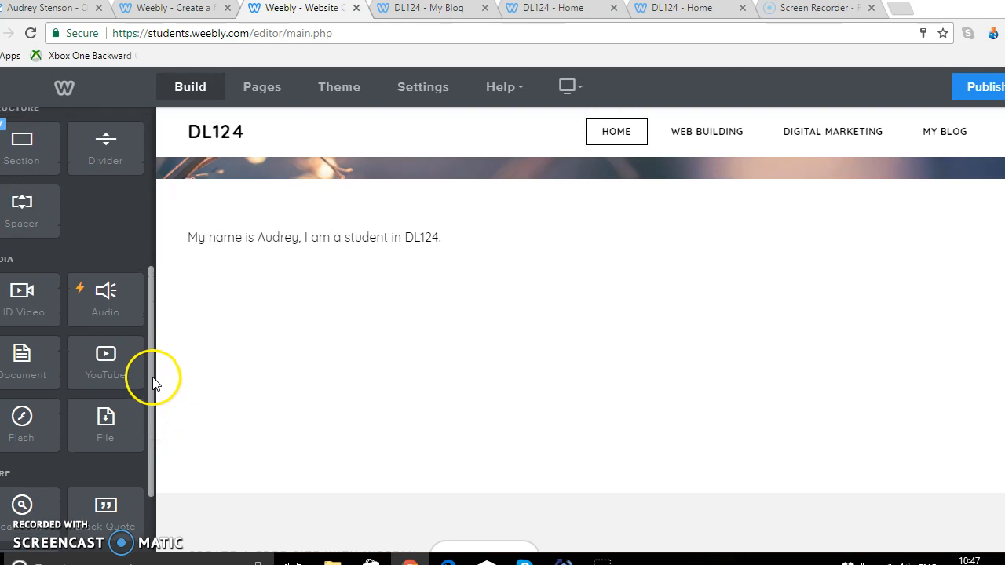
left_click_drag(100, 363, 394, 362)
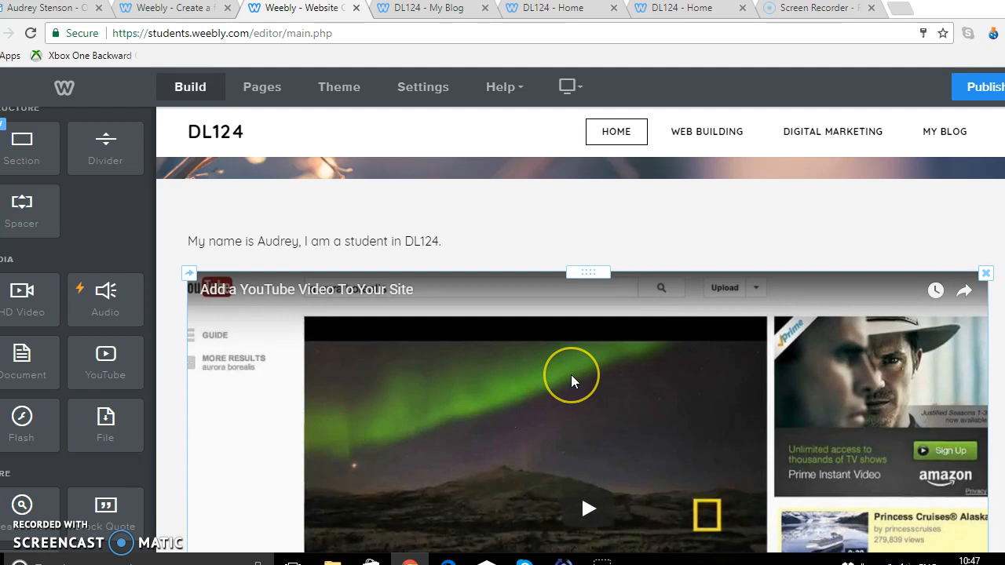
scroll(571, 375, "down", 1)
scroll(570, 375, "down", 1)
scroll(571, 374, "up", 3)
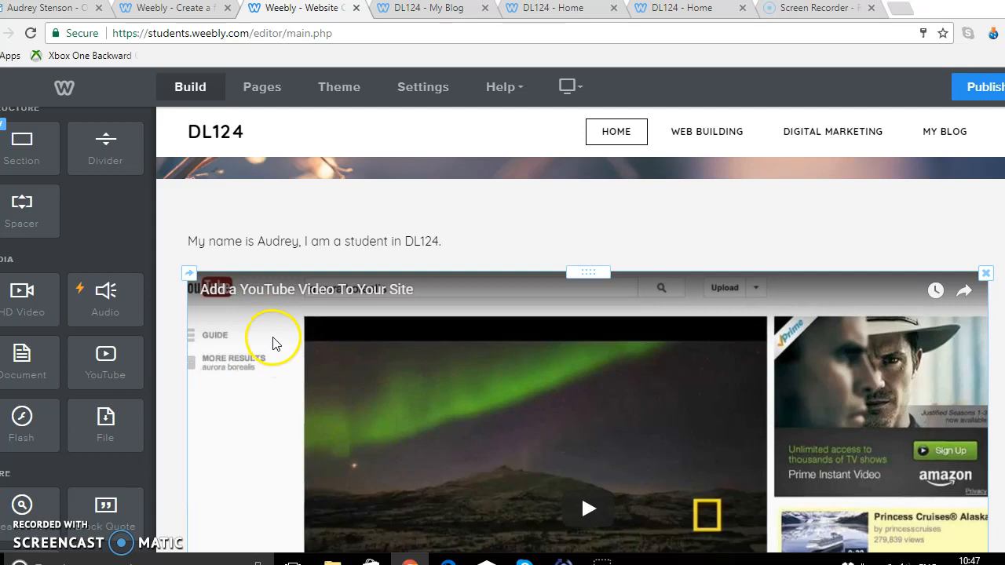
left_click(273, 343)
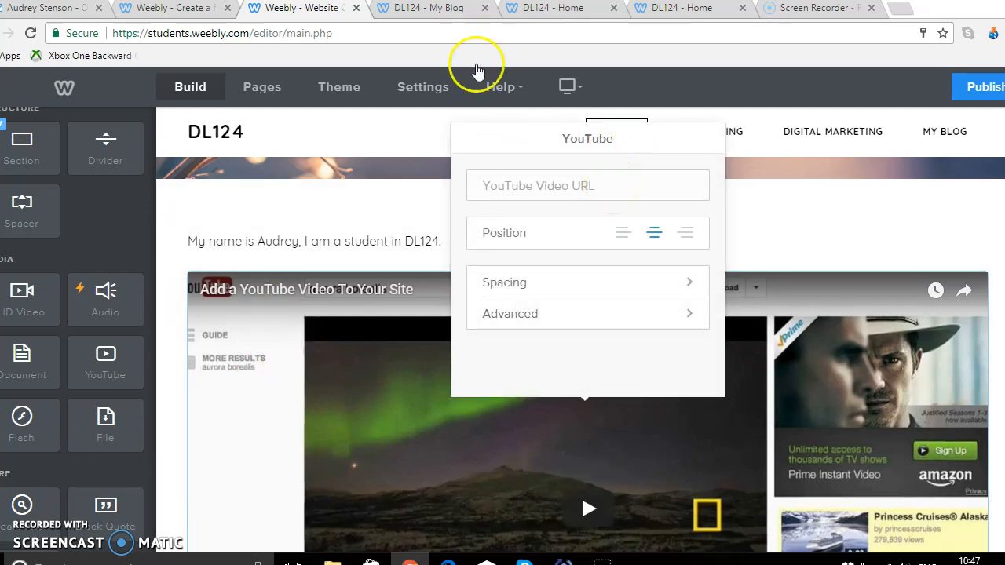
Search YouTube for Alfie Boe's Les Miserables 'Bring Him Home', pause the video and select its URL
left_click(911, 14)
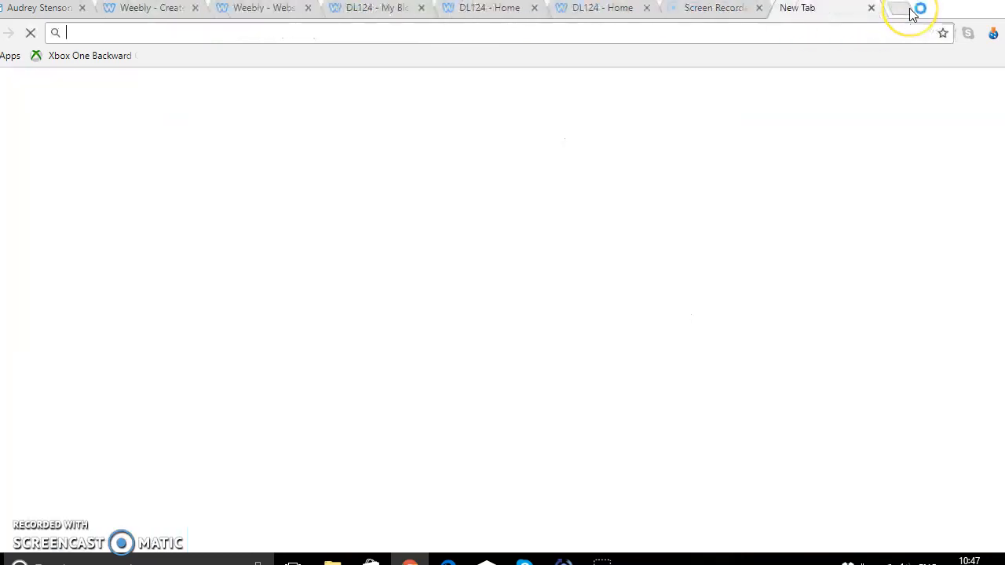
type("youtube")
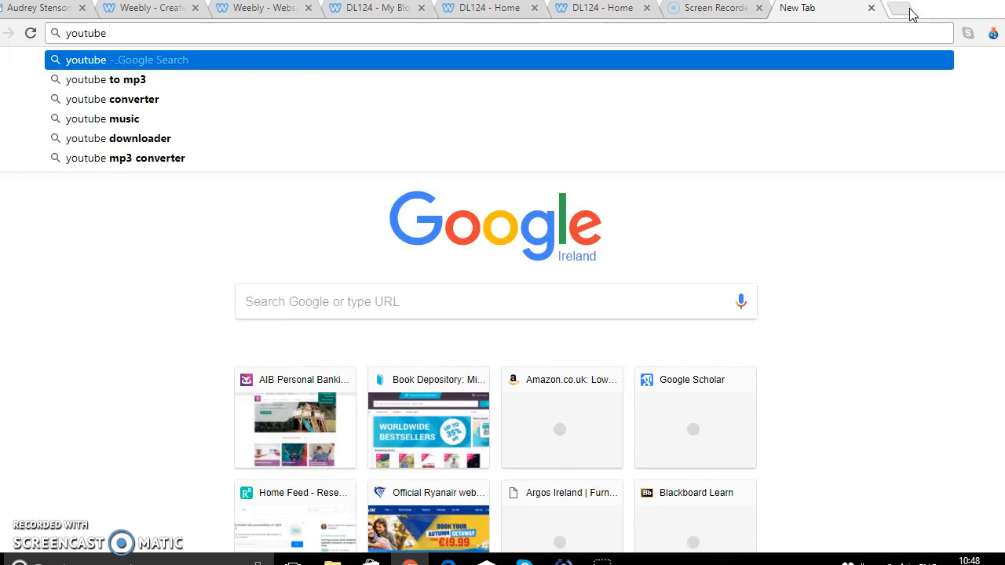
type(" alfie")
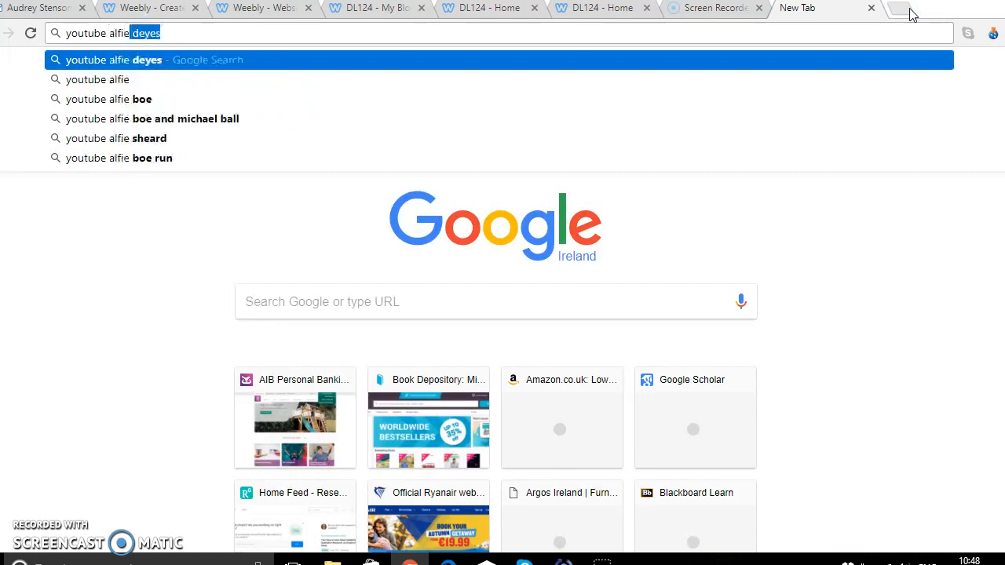
type(" boe")
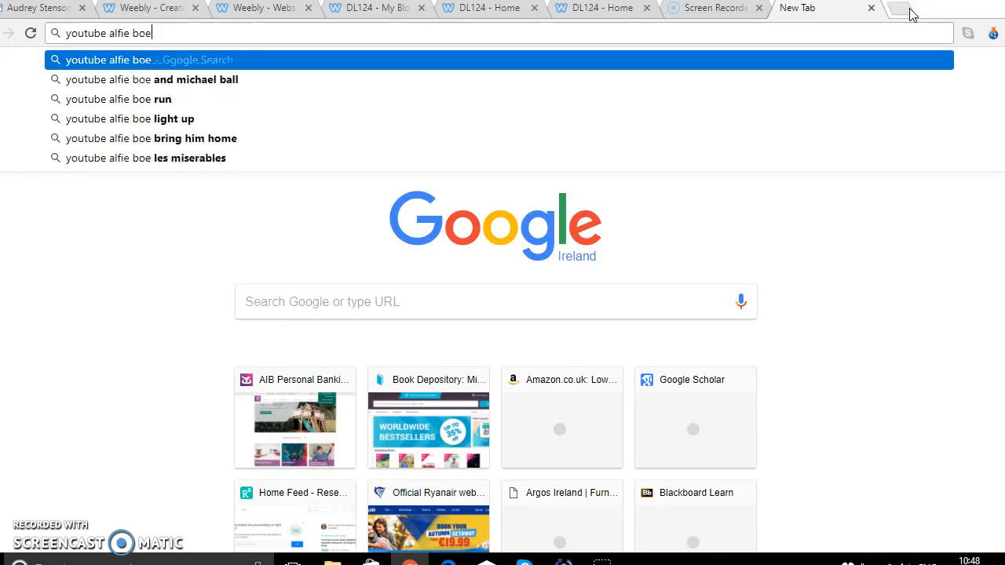
key("Down")
key("Down")
key("Down")
key("Down")
key("Down")
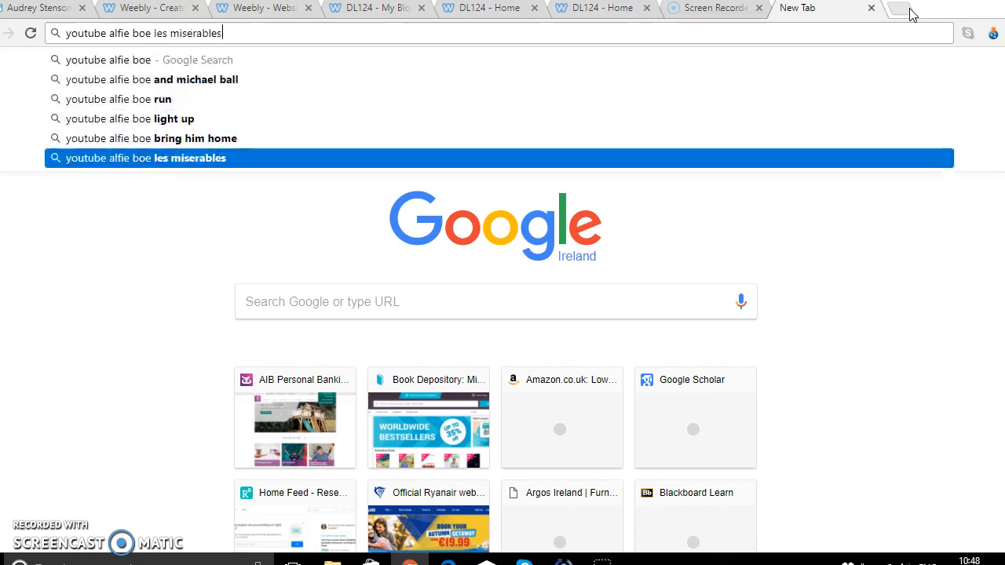
key("Return")
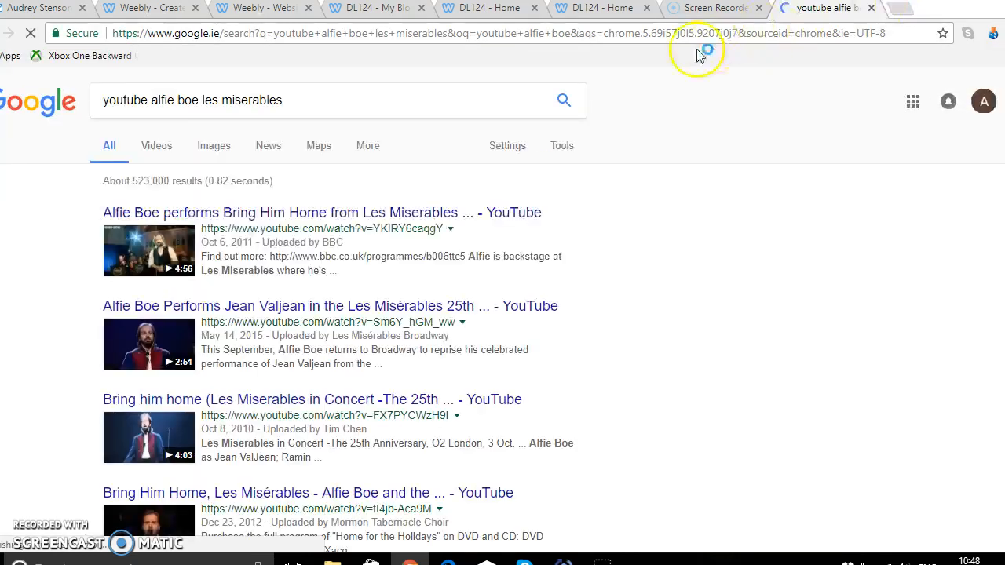
left_click(271, 214)
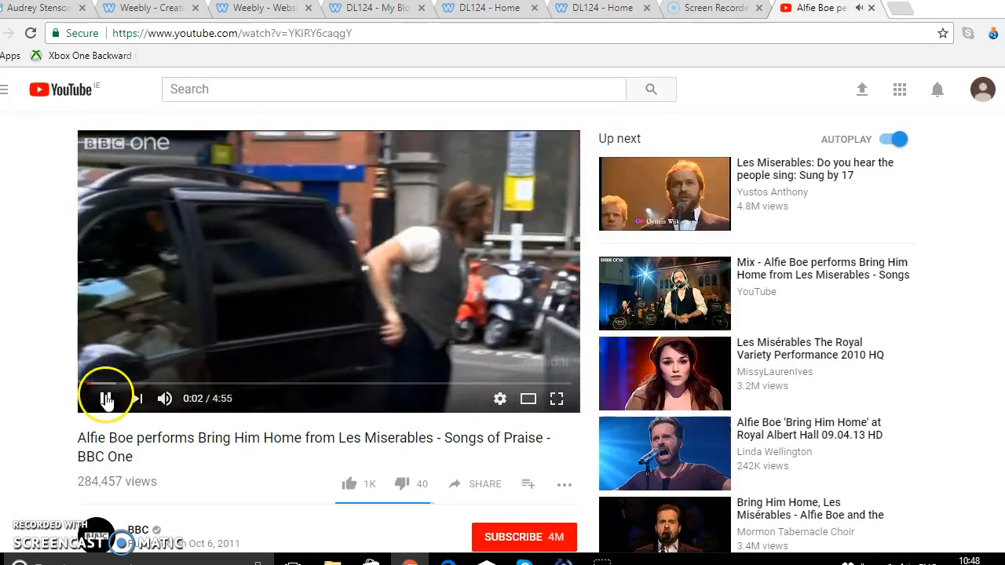
left_click(104, 398)
left_click(394, 32)
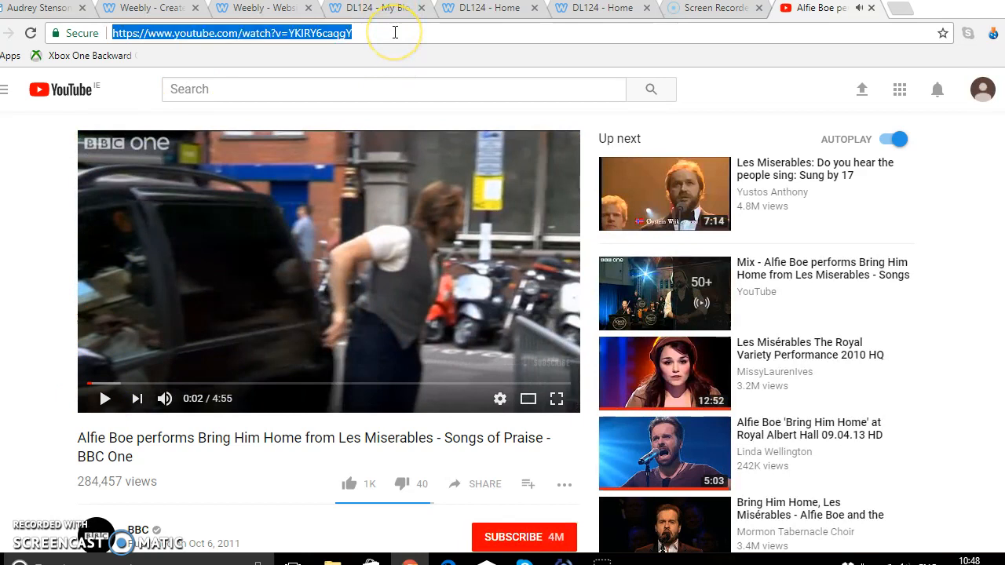
left_click(718, 9)
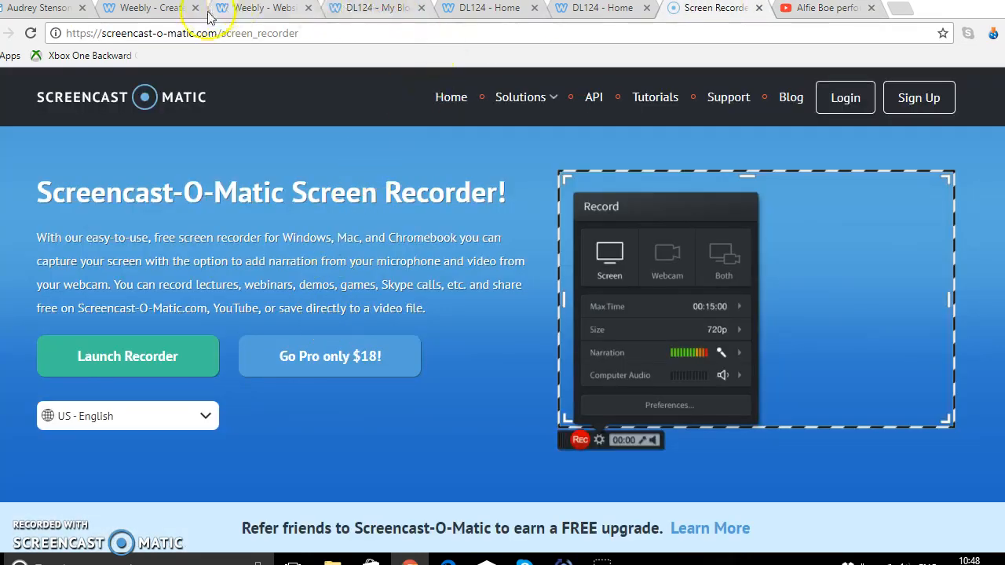
Paste the Bring Him Home video URL into the YouTube block, left-align it, and close the settings
left_click(239, 11)
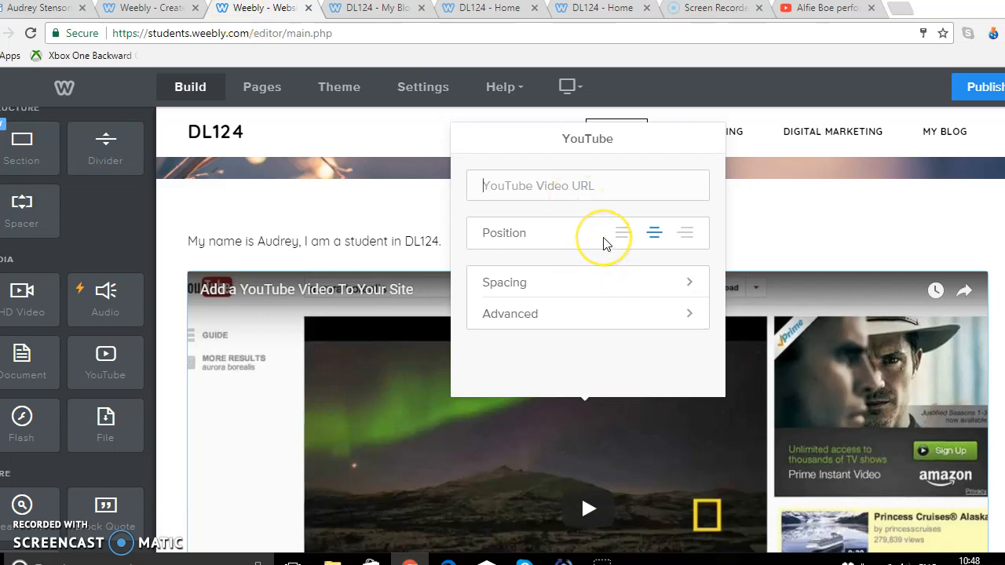
type("https://www.youtube.com/watch?v=YKIRY6caggY")
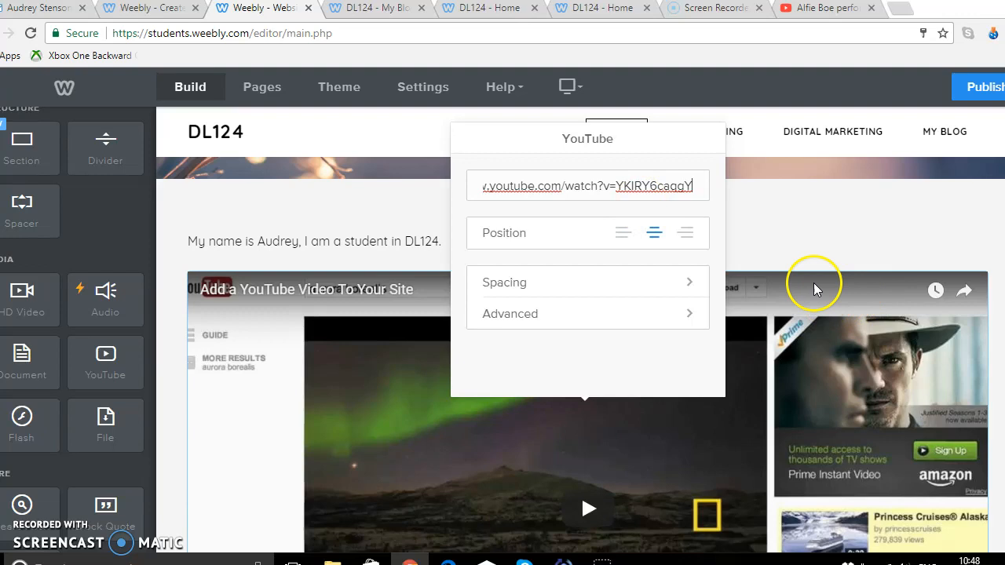
scroll(813, 282, "down", 1)
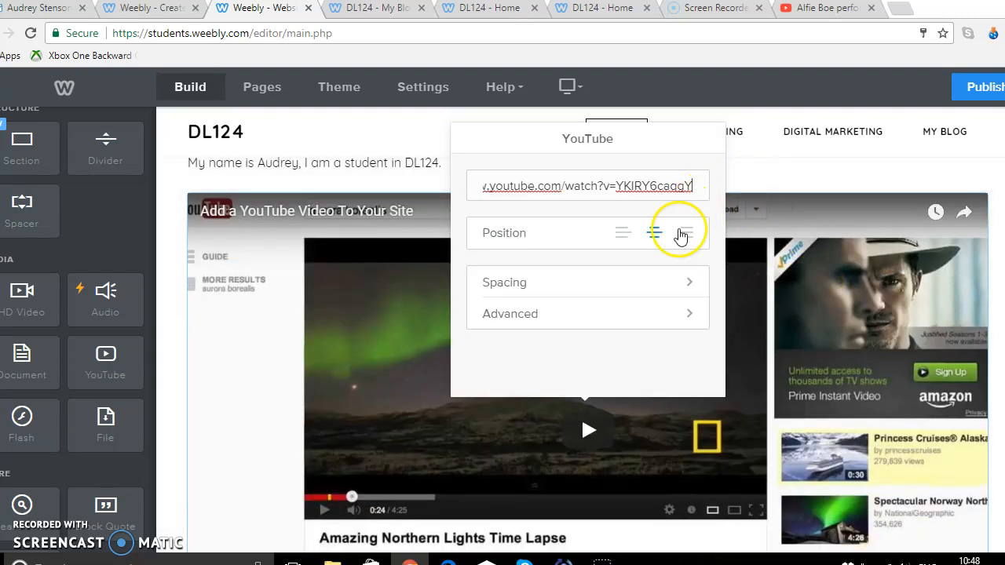
left_click(622, 234)
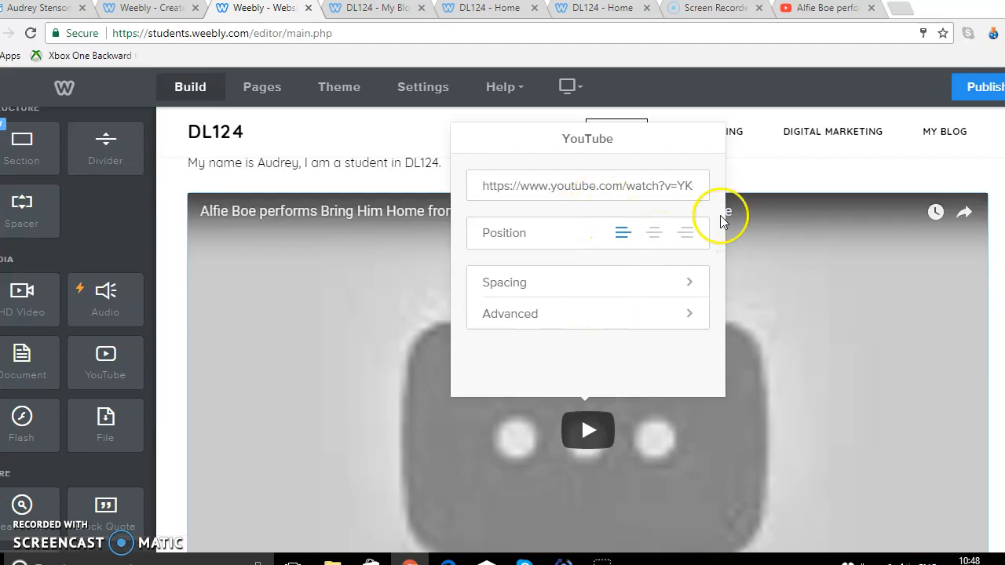
left_click(768, 187)
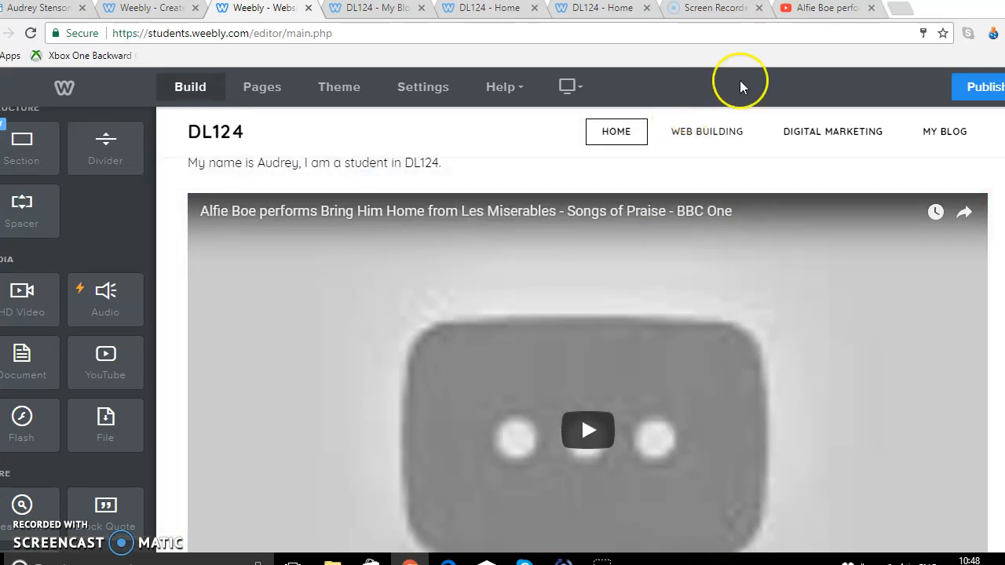
scroll(892, 244, "up", 2)
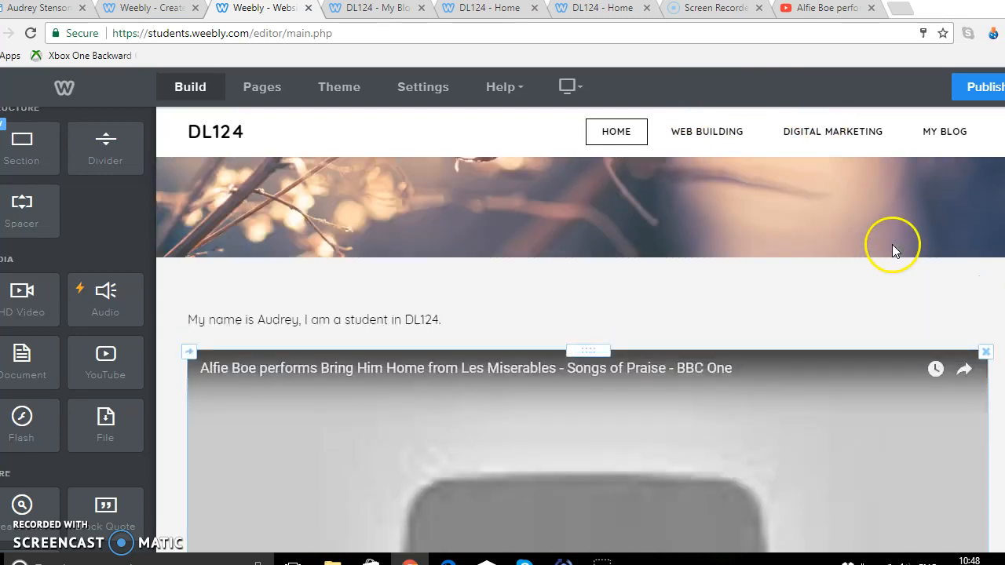
Publish the site, open it live, and play then pause the embedded Bring Him Home video
left_click(983, 91)
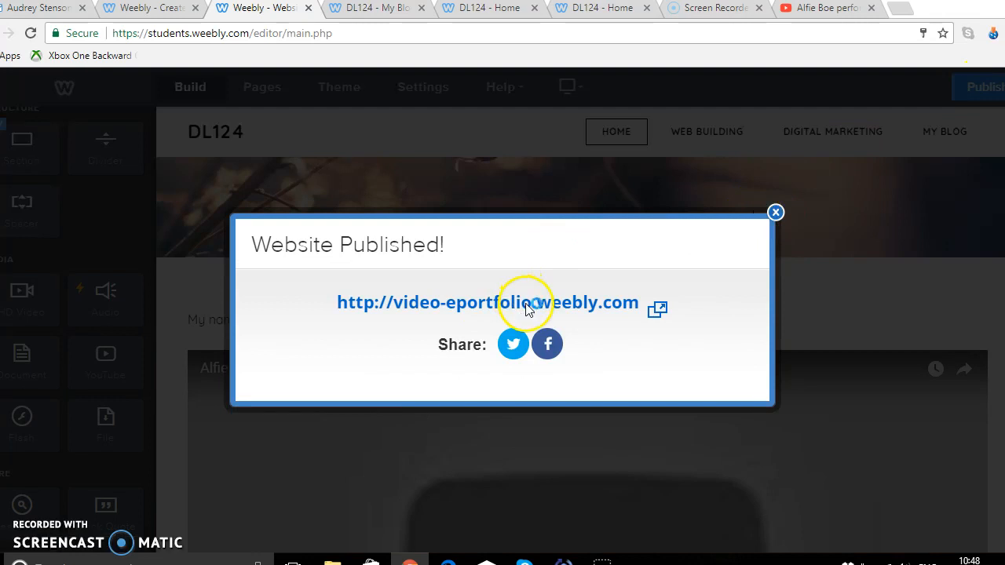
left_click(528, 310)
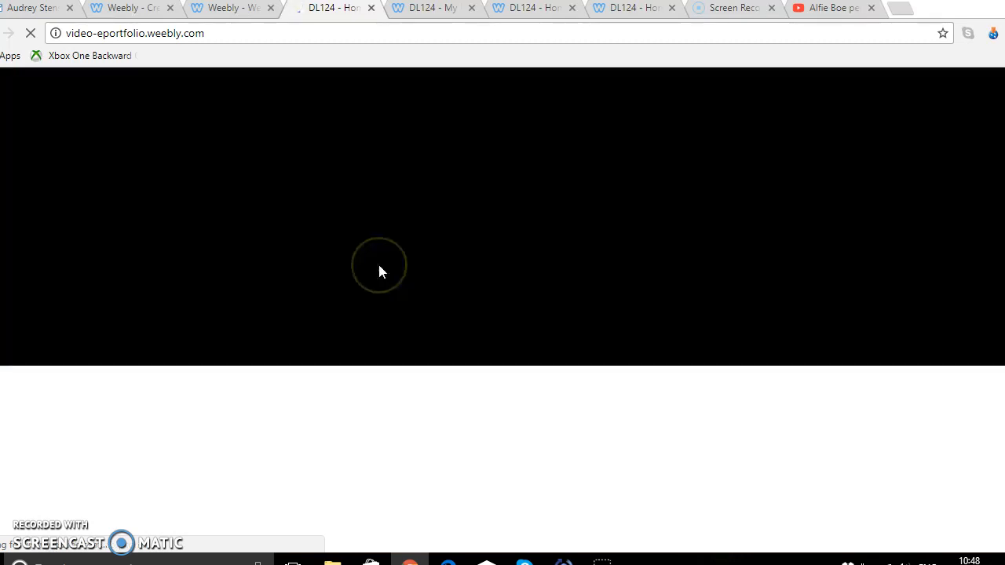
scroll(572, 257, "down", 4)
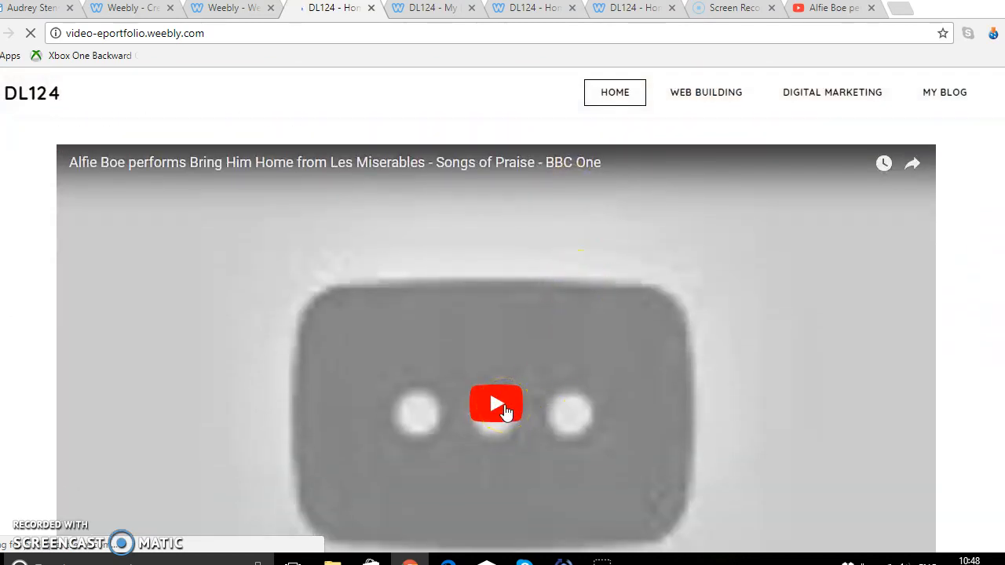
left_click(502, 404)
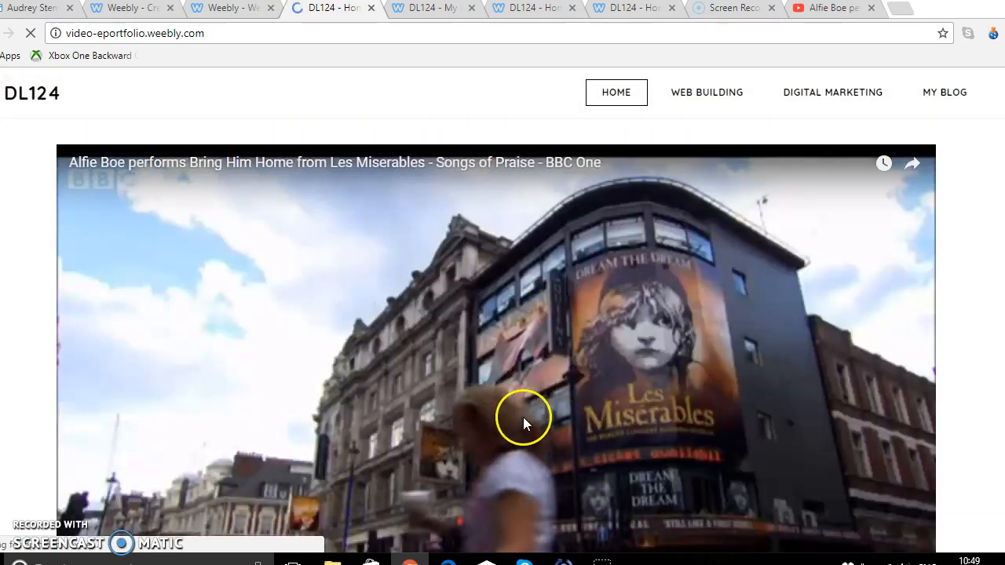
scroll(495, 420, "down", 2)
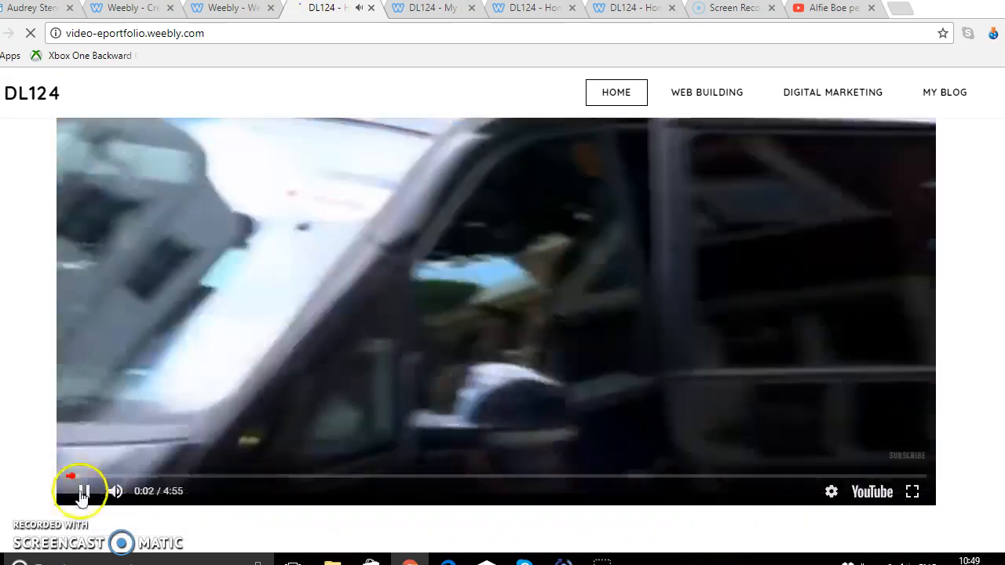
left_click(82, 493)
scroll(432, 270, "up", 3)
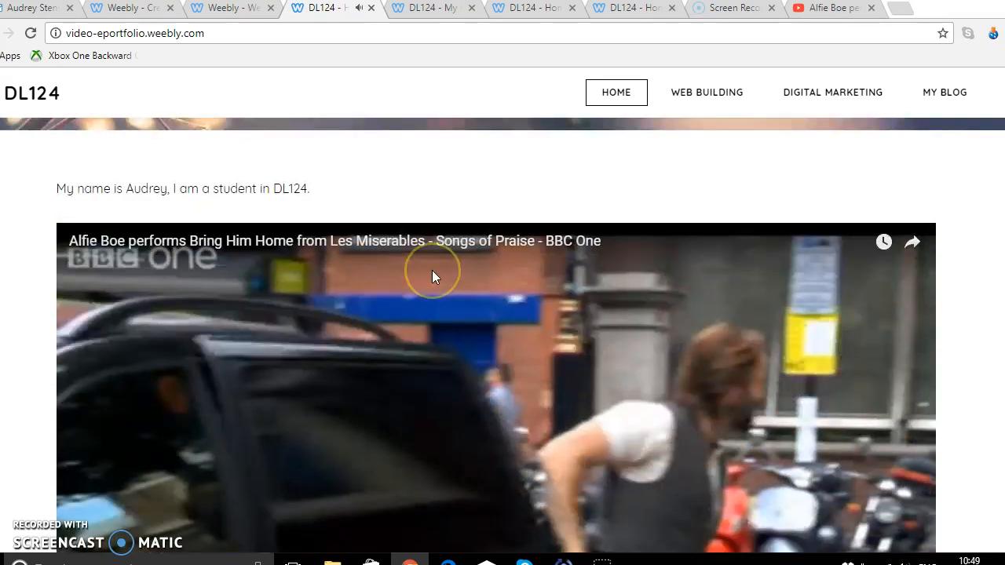
scroll(432, 275, "up", 3)
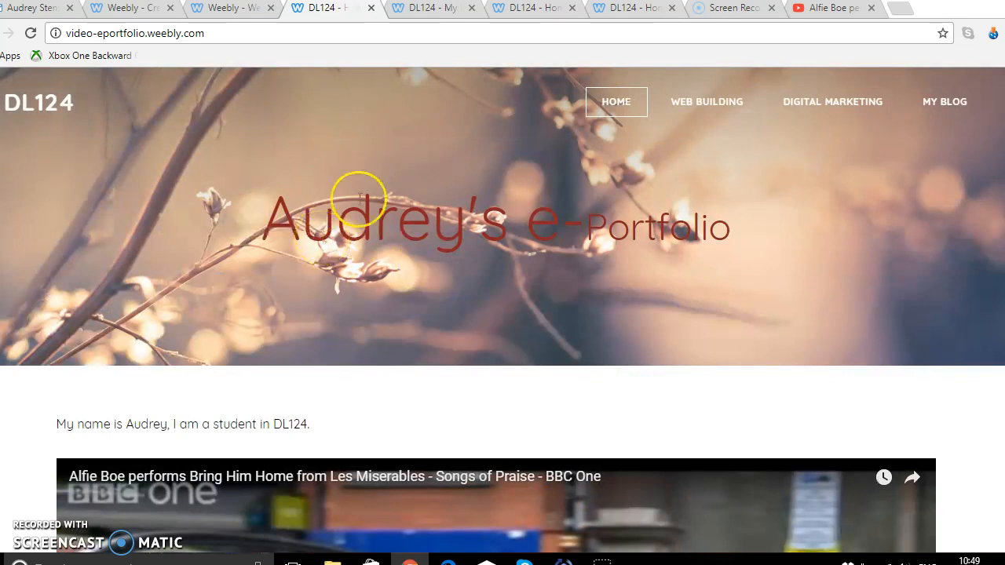
left_click(224, 14)
Dismiss the publish confirmation and return to the DL124 home page editor
left_click(775, 212)
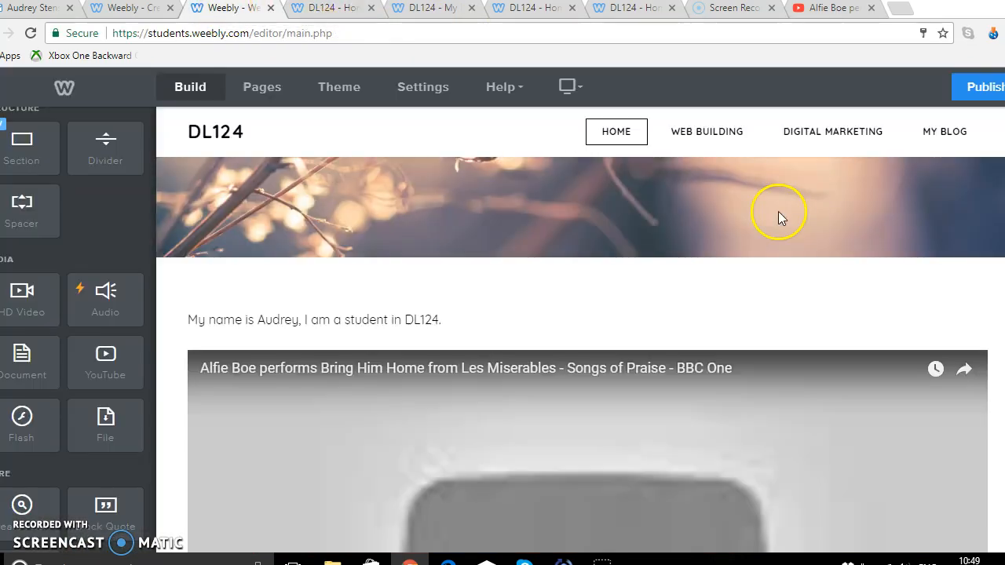
scroll(96, 292, "up", 4)
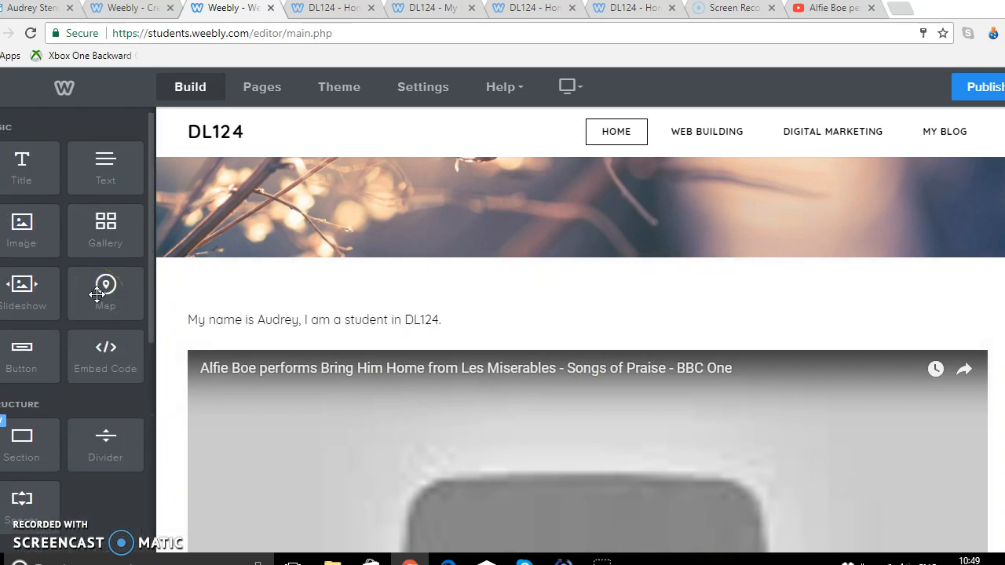
scroll(97, 294, "down", 1)
scroll(96, 294, "up", 1)
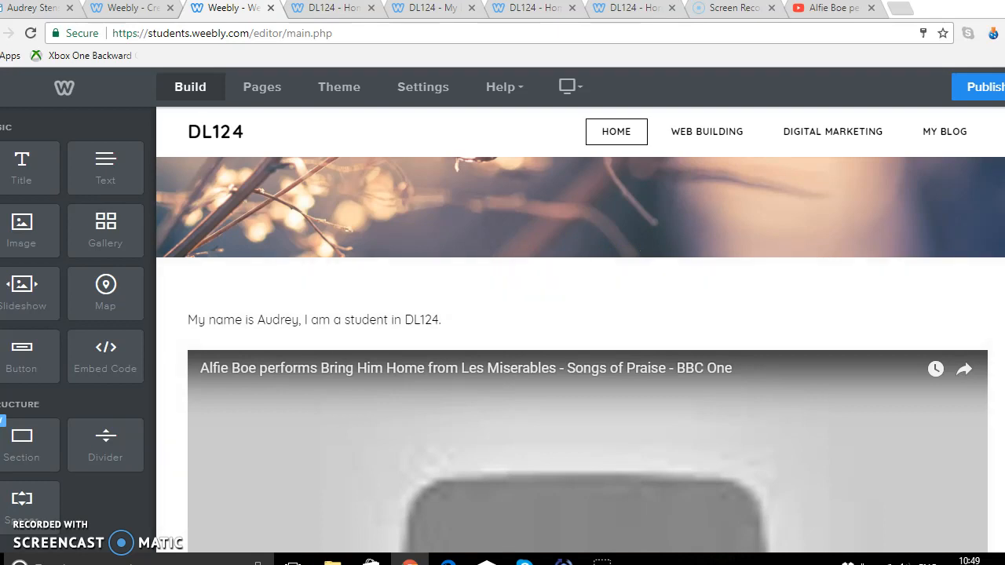
scroll(581, 182, "down", 5)
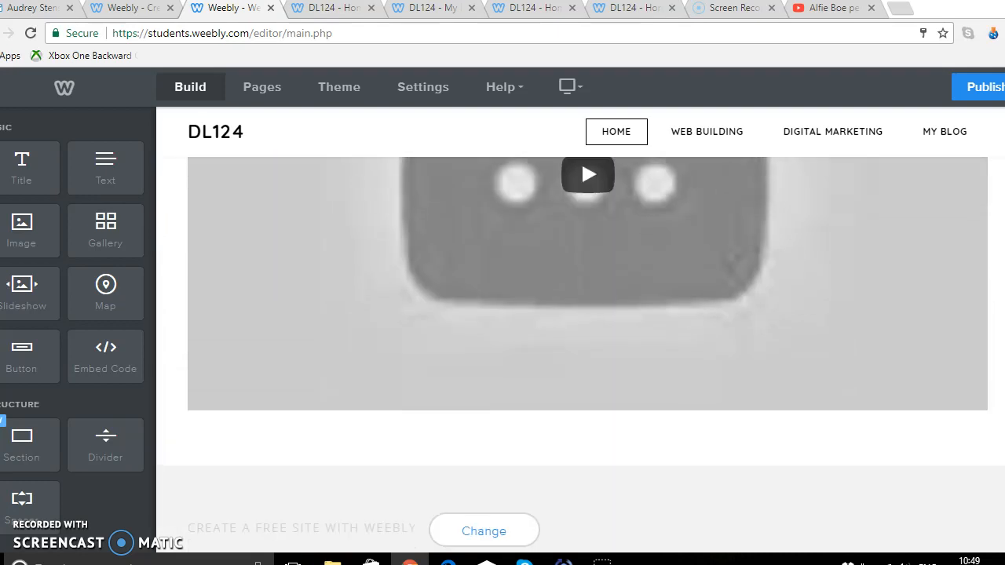
Place a Gallery block below the Bring Him Home video and start adding images
left_click_drag(95, 224, 514, 475)
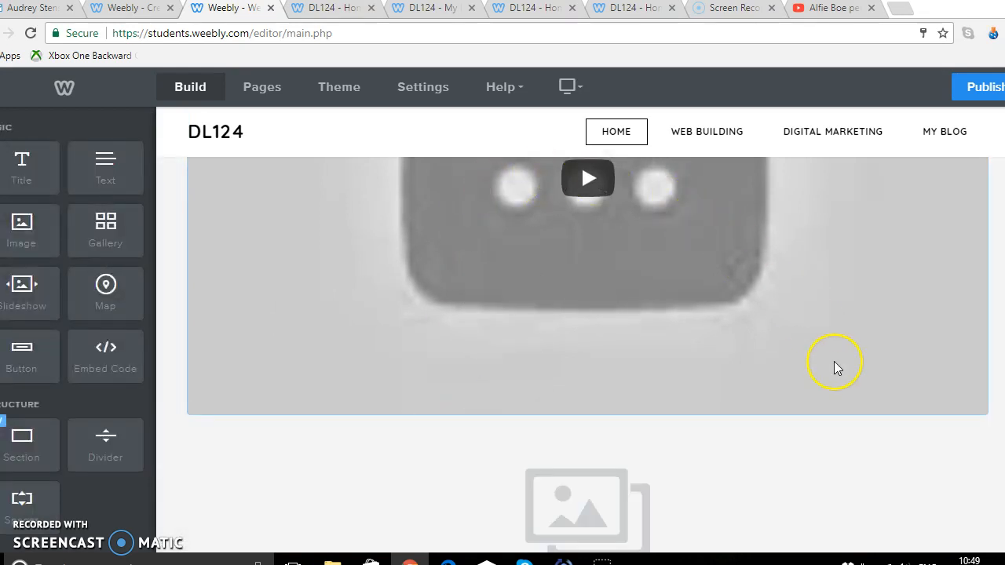
scroll(836, 367, "down", 2)
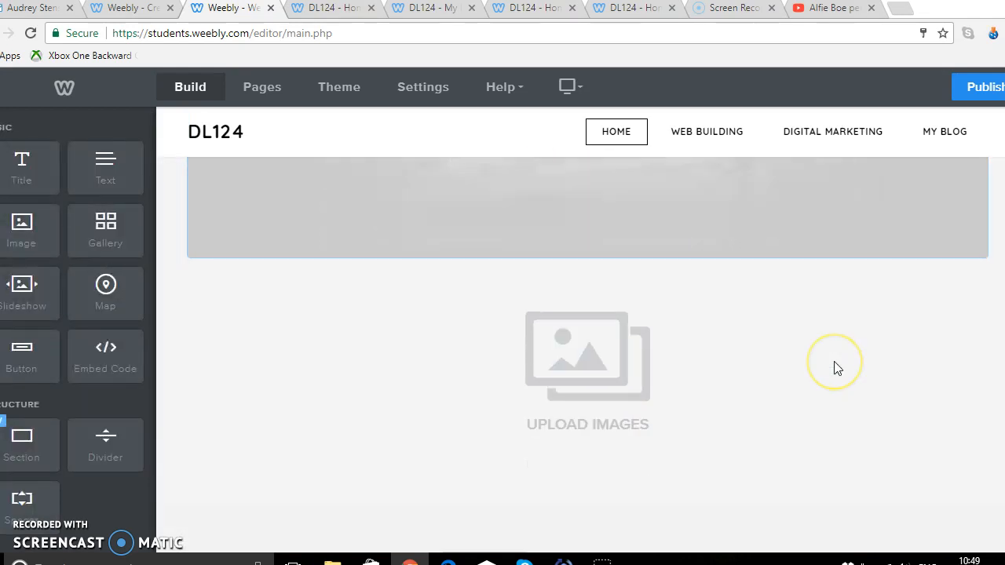
left_click(620, 388)
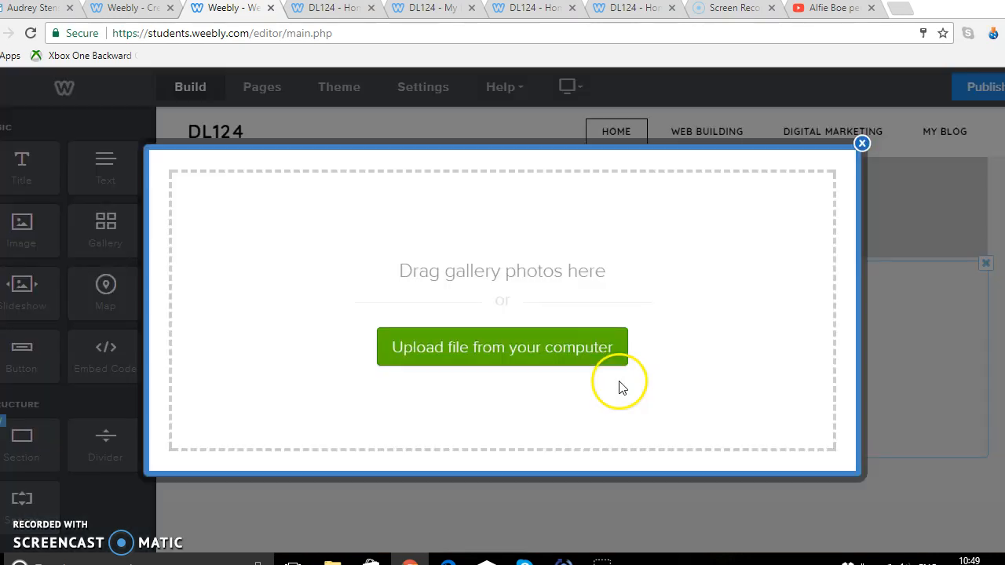
Upload the Happy Christmas cake photo from the Pictures folder into the gallery
left_click(549, 353)
scroll(39, 121, "down", 3)
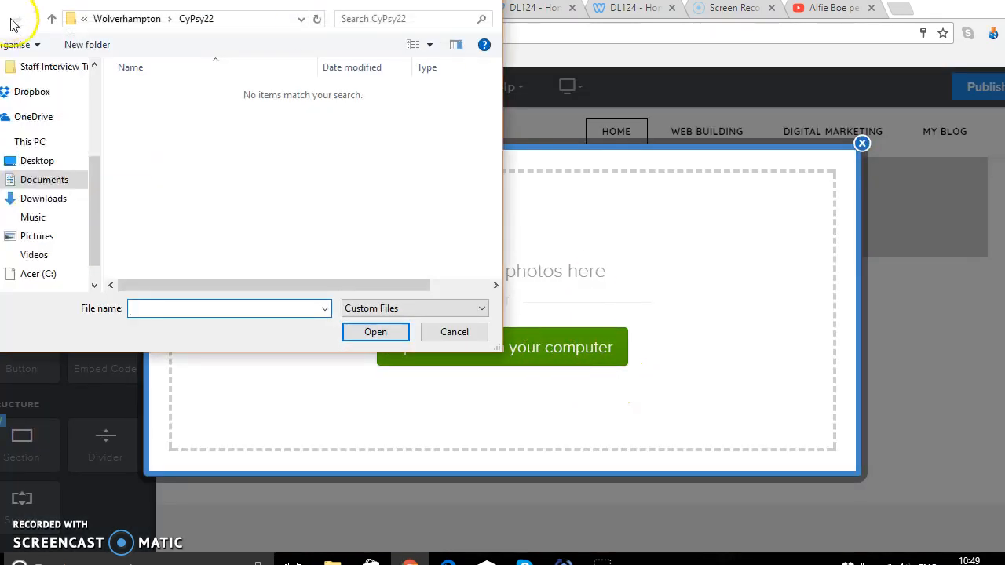
left_click(35, 235)
left_click(251, 240)
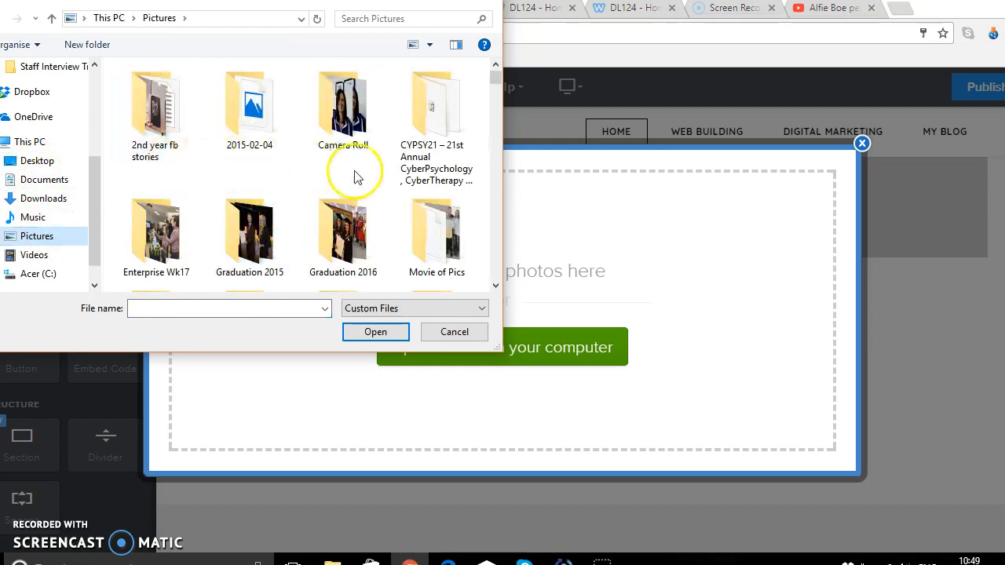
scroll(364, 174, "down", 1)
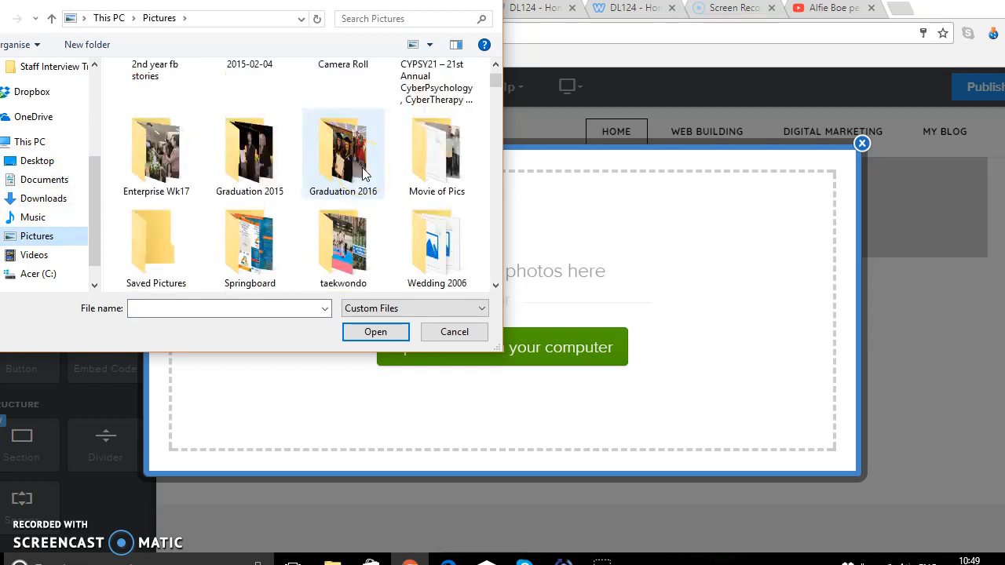
scroll(363, 174, "down", 1)
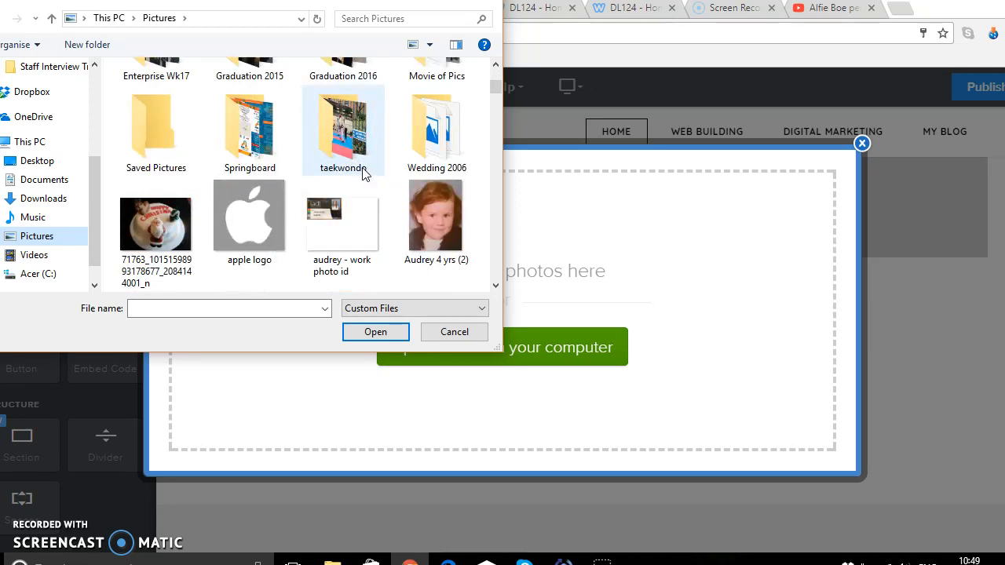
scroll(363, 174, "down", 1)
scroll(364, 175, "down", 2)
scroll(363, 175, "up", 3)
scroll(361, 173, "down", 1)
left_click(147, 225)
left_click(376, 332)
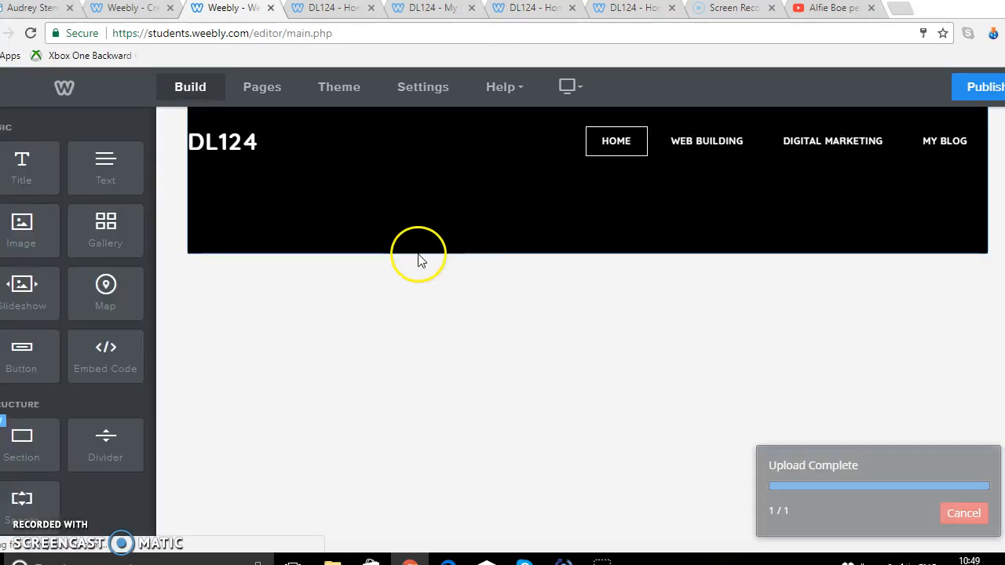
Add more images to the gallery, choosing the Christmas 2016 photo from the computer
left_click(594, 382)
left_click(594, 191)
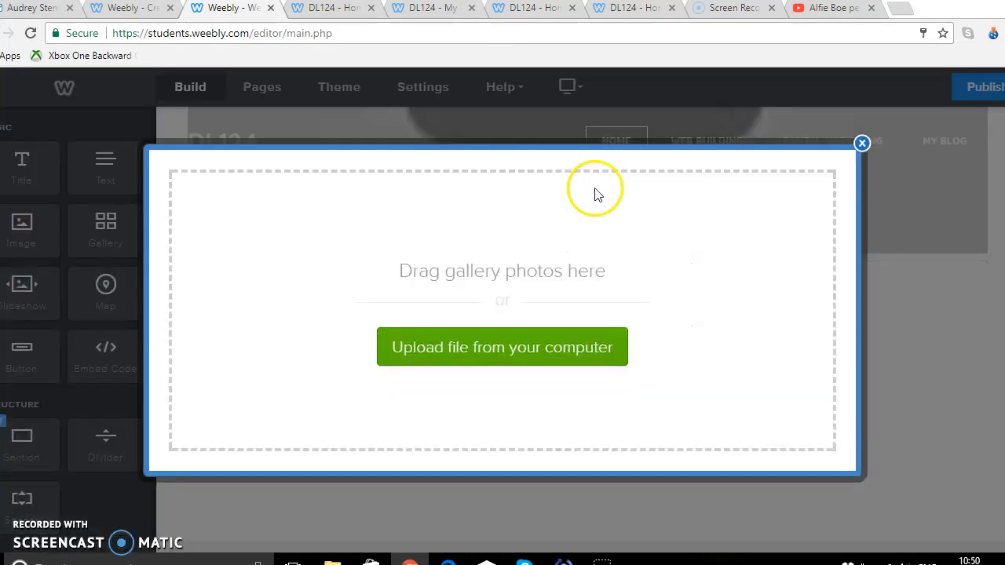
left_click(517, 350)
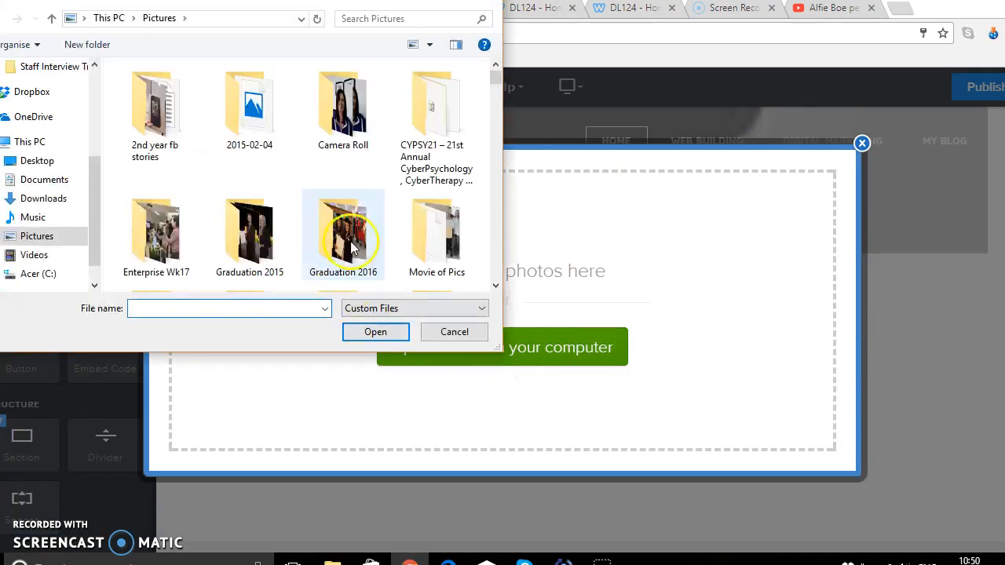
scroll(497, 264, "down", 10)
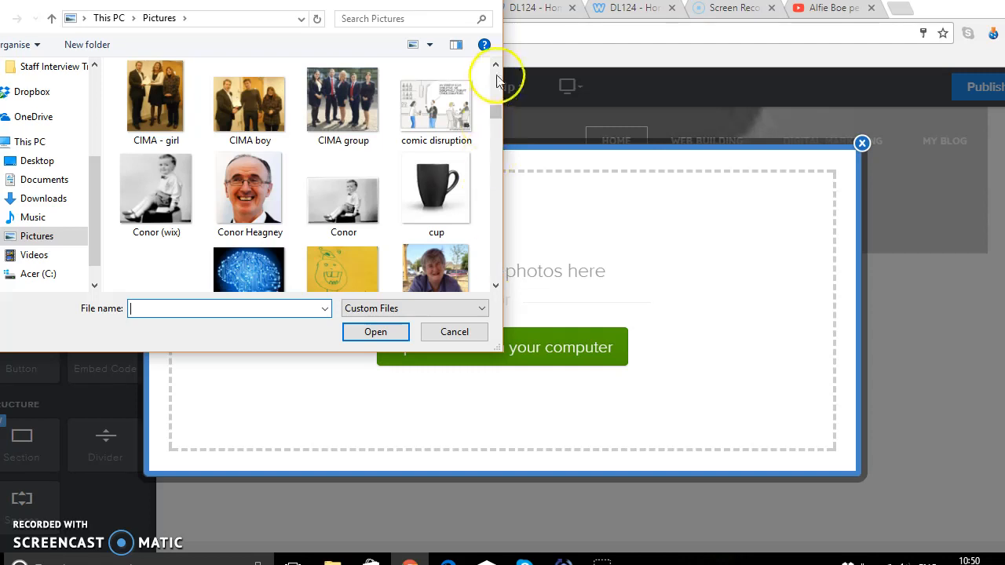
left_click(498, 81)
left_click(436, 212)
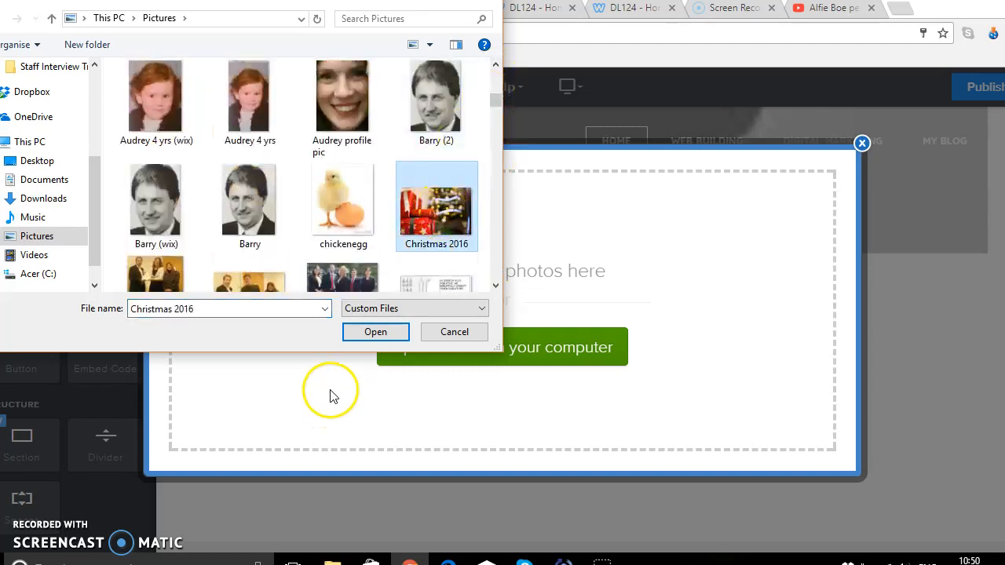